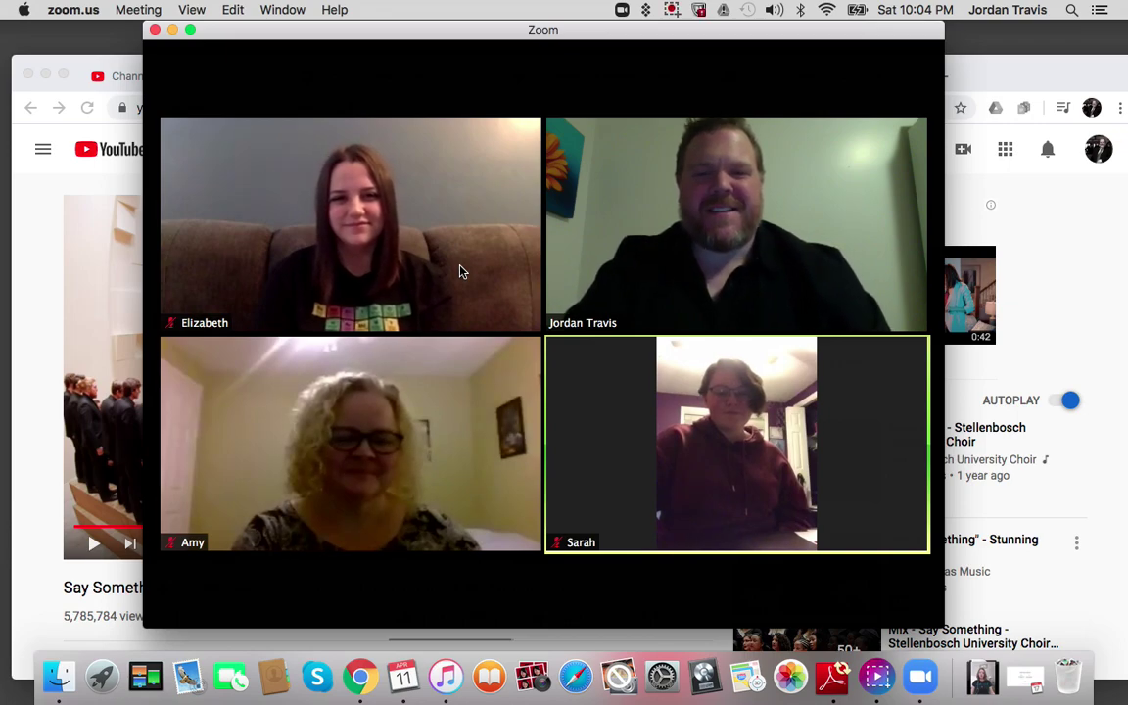
Step: Show the Participants panel beside the video grid, listing the host and attendees plus one waiting person
mouse_move(493, 393)
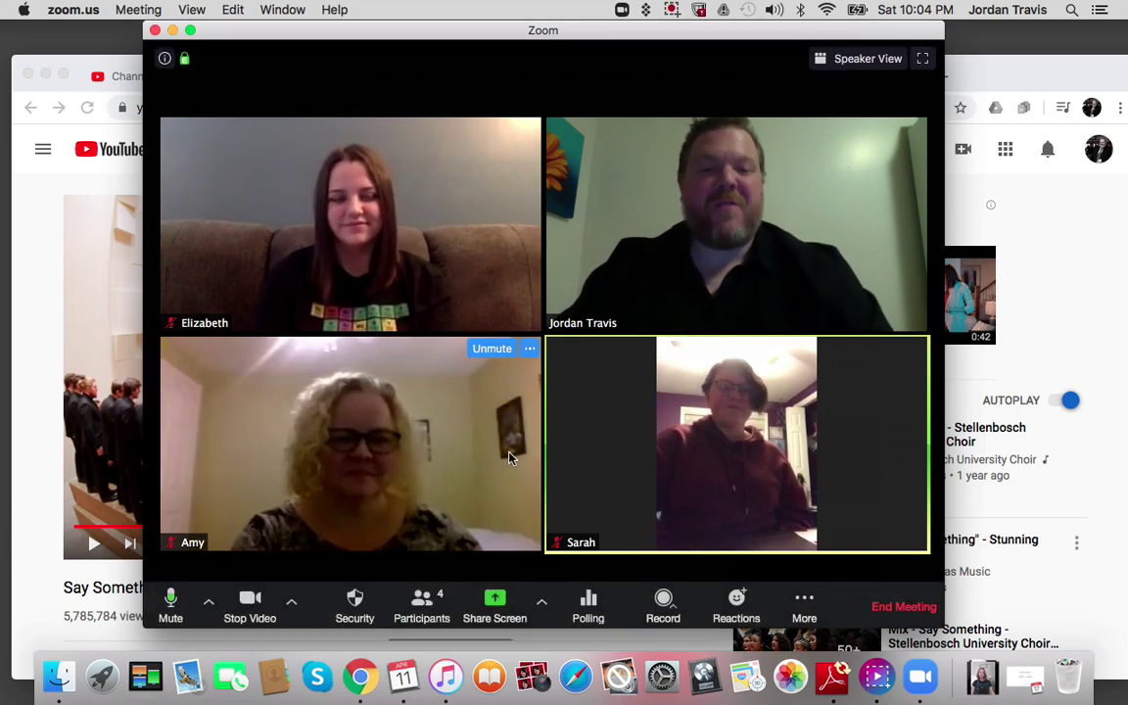
click(421, 607)
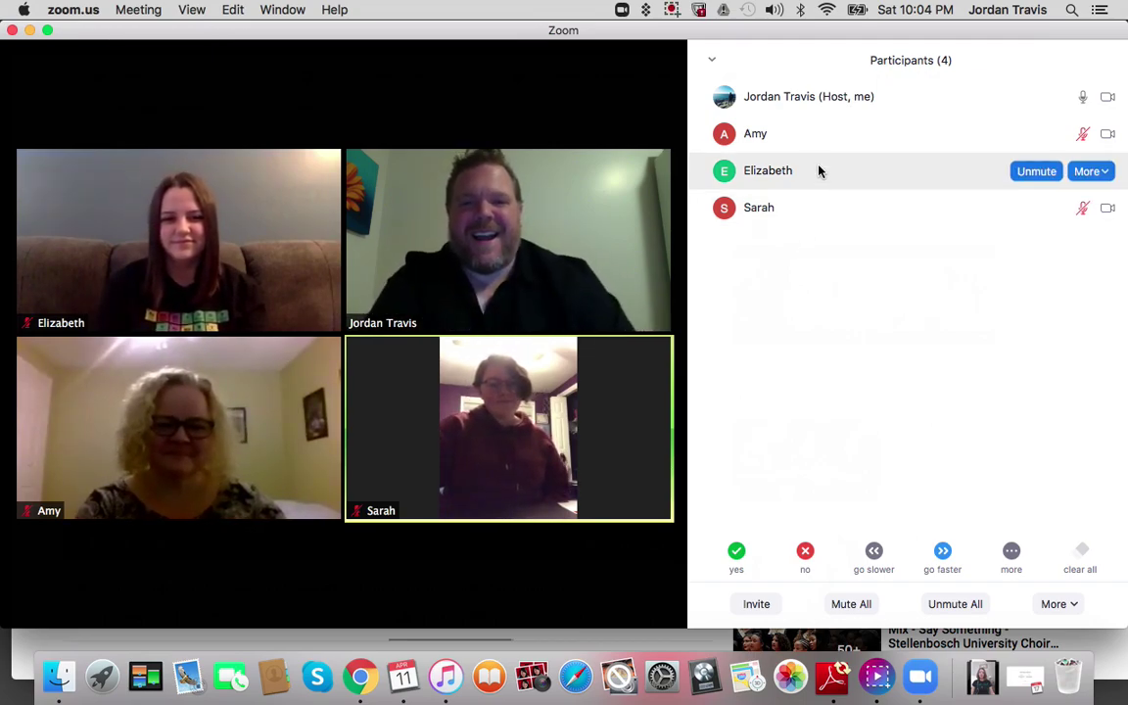
mouse_move(908, 188)
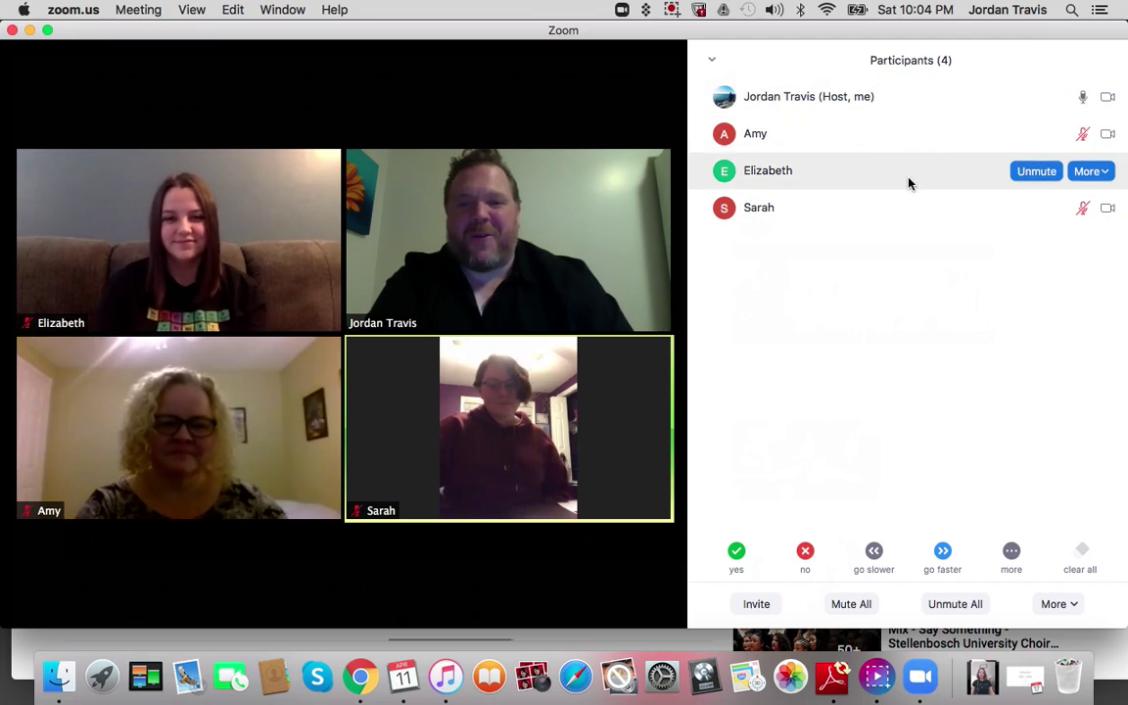
mouse_move(900, 213)
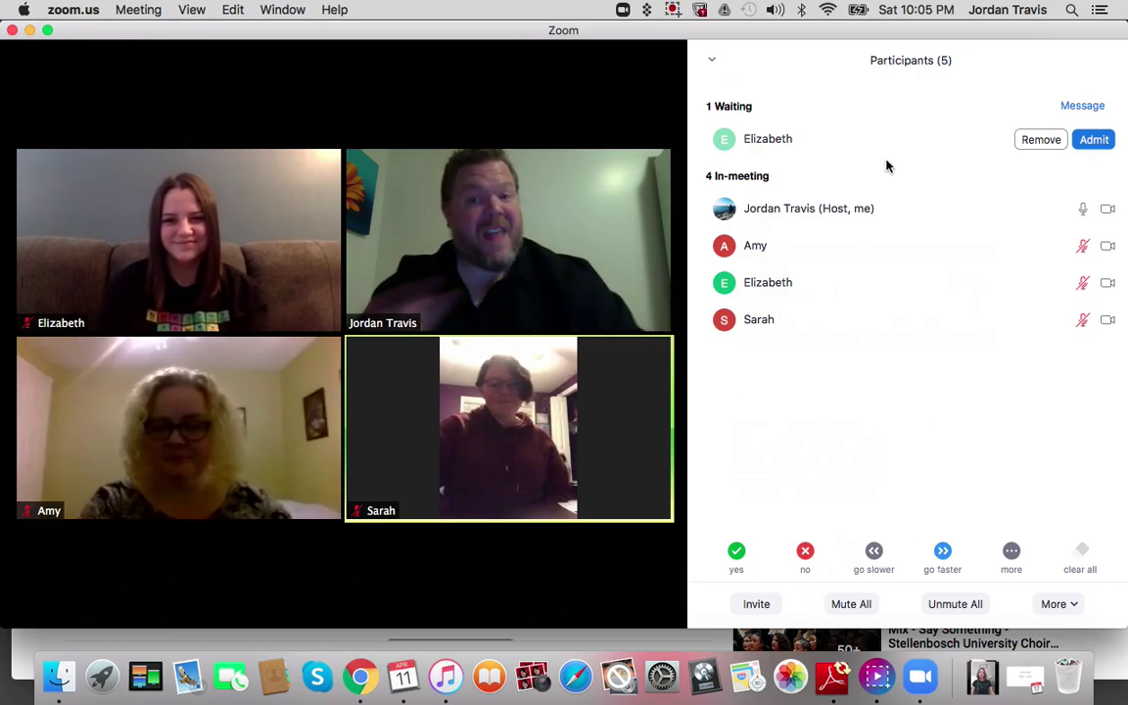
Step: Admit the waiting participant as the fifth attendee and mute their microphone once they join
click(1093, 139)
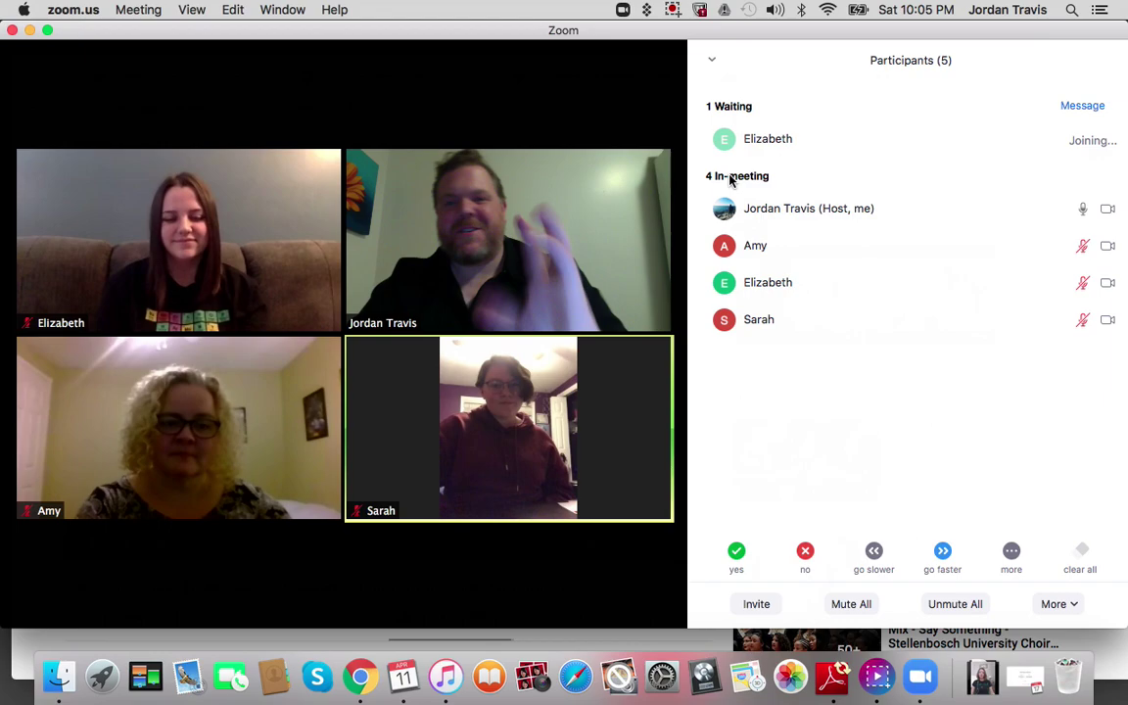
mouse_move(567, 106)
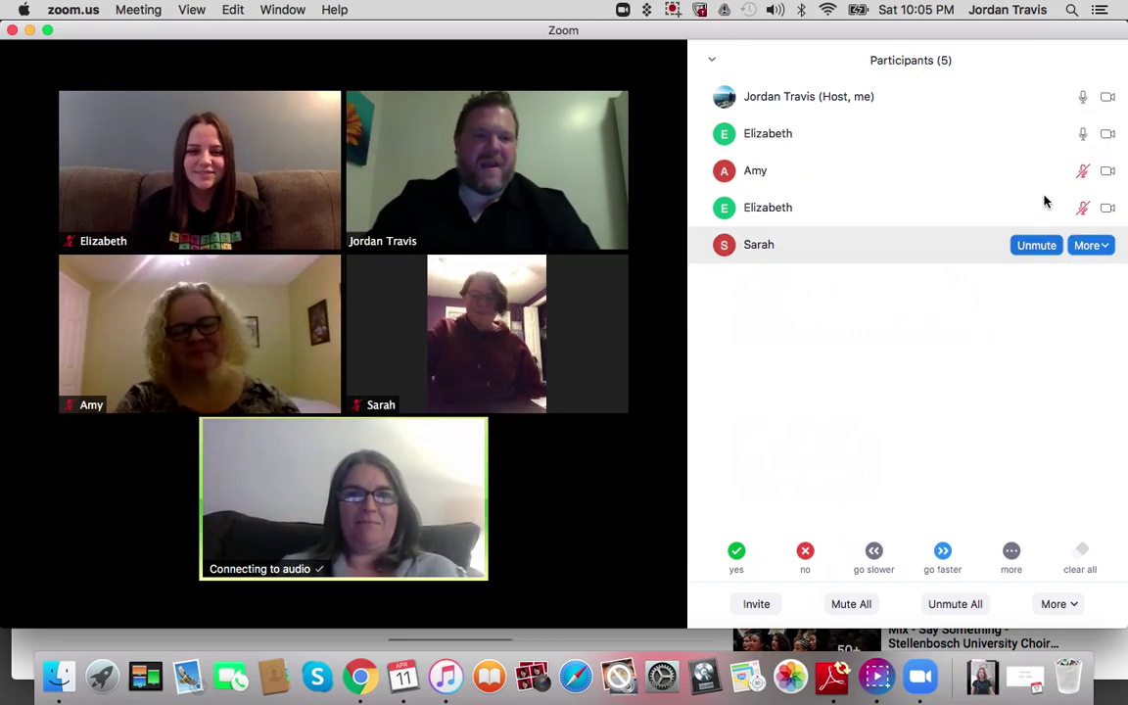
click(1041, 135)
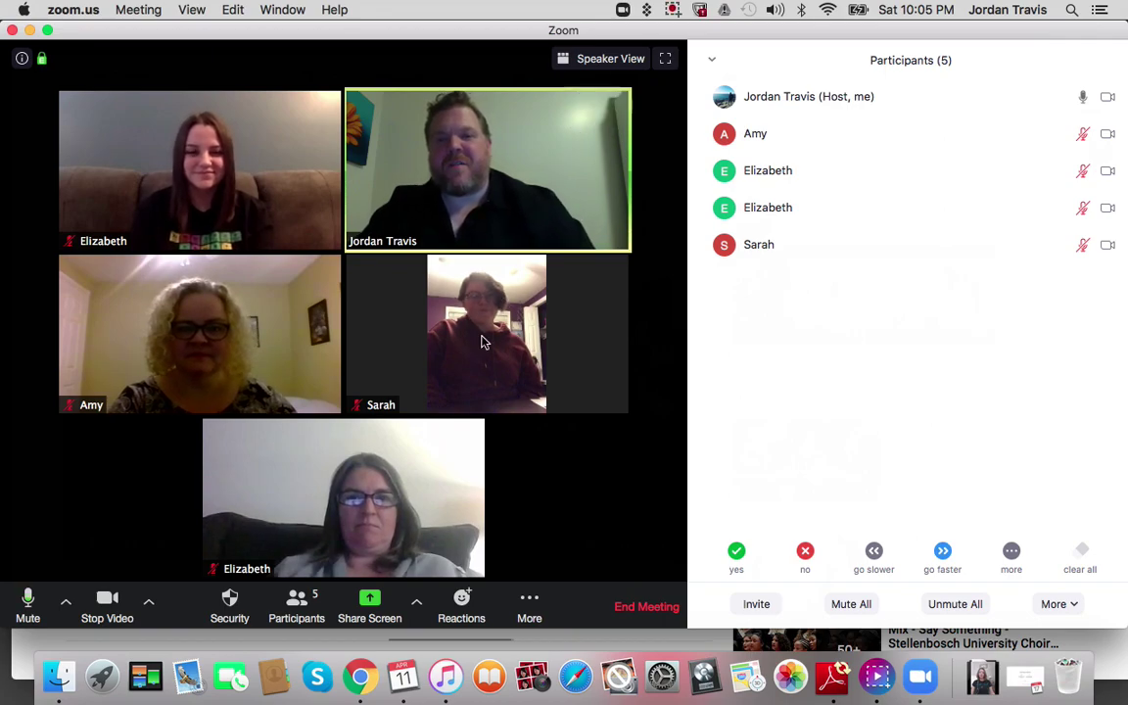
click(575, 59)
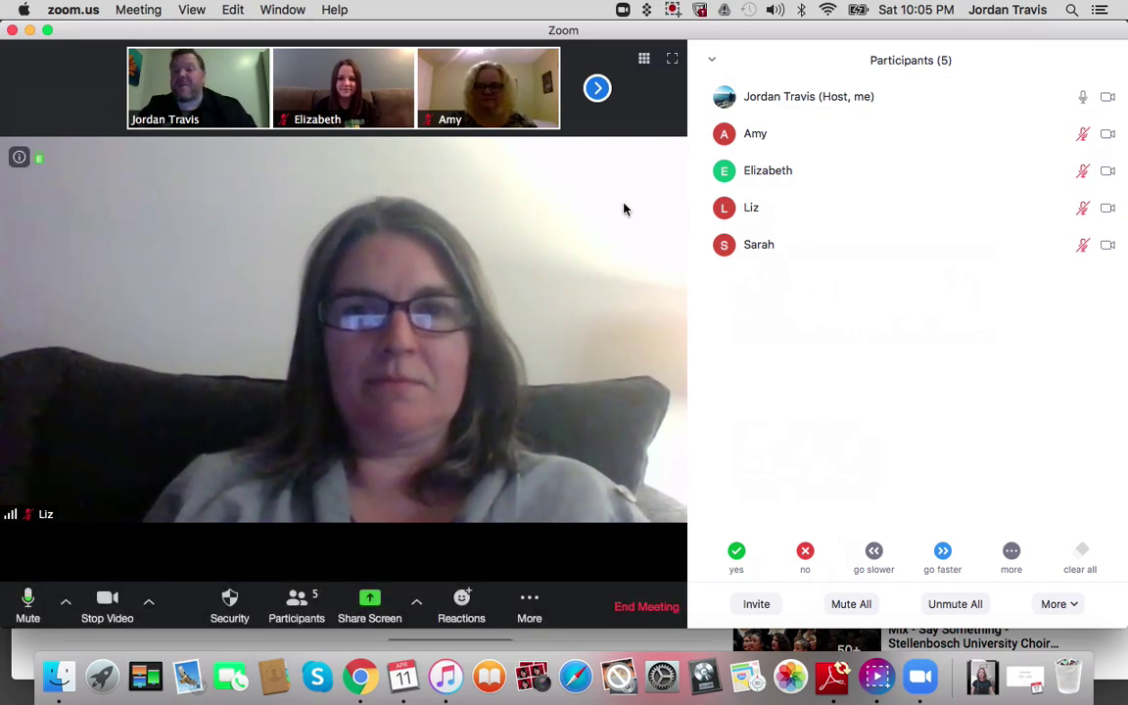
click(643, 61)
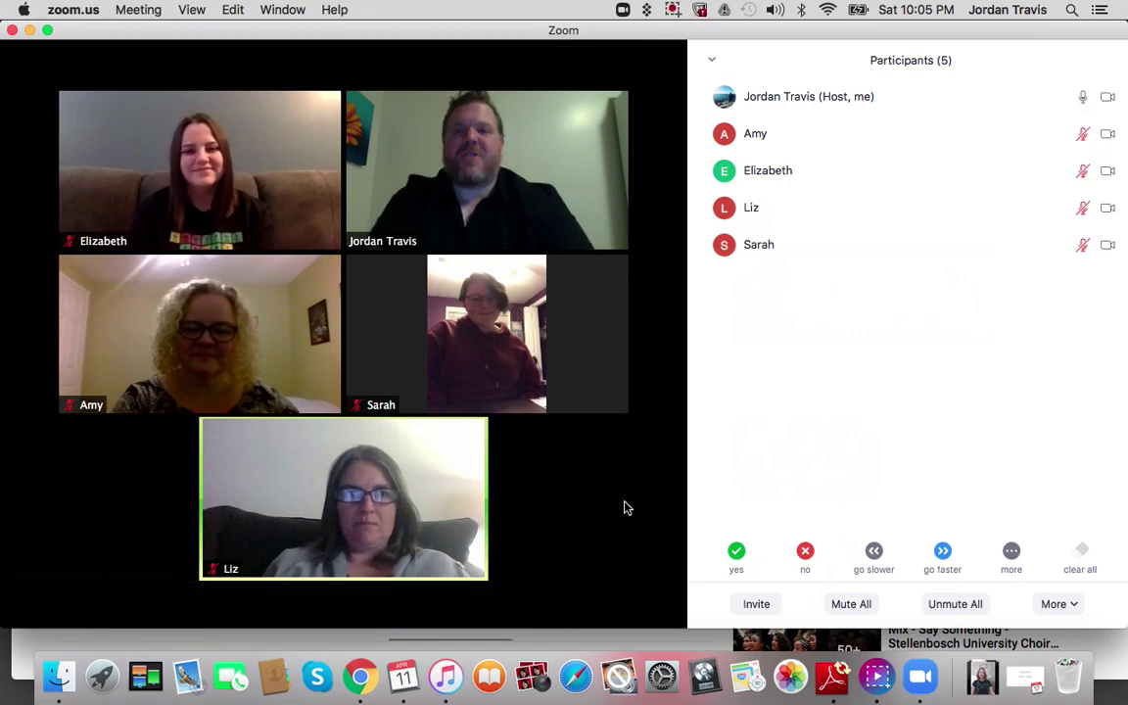
mouse_move(636, 478)
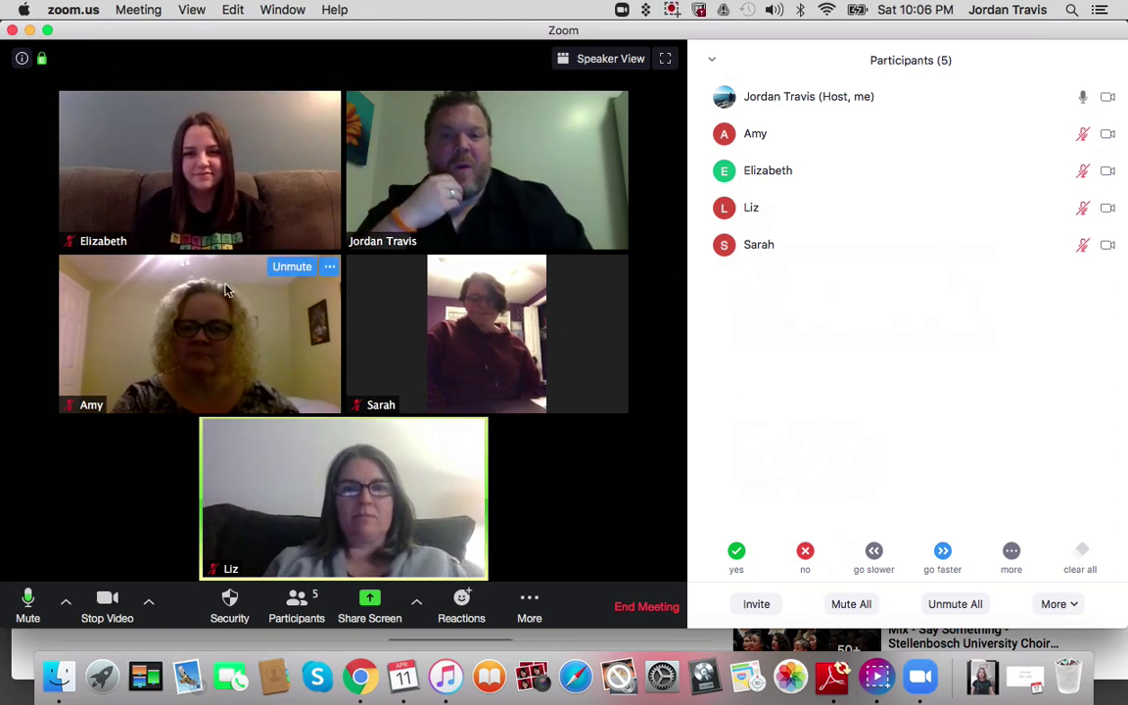
mouse_move(543, 372)
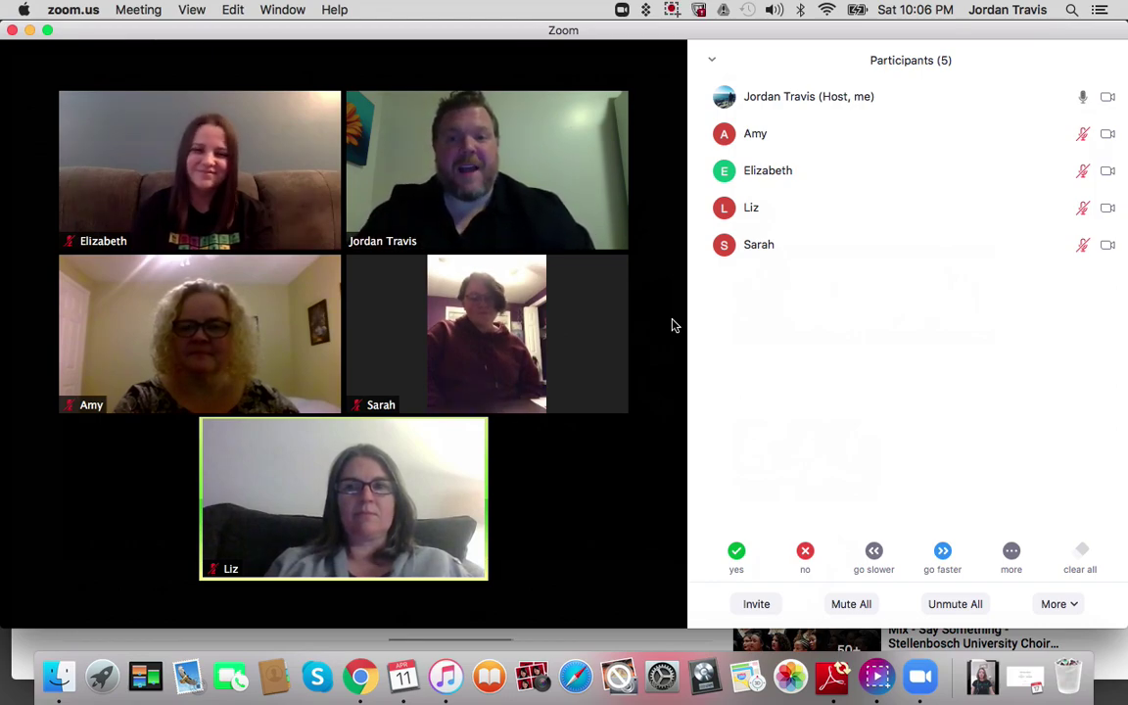
mouse_move(700, 337)
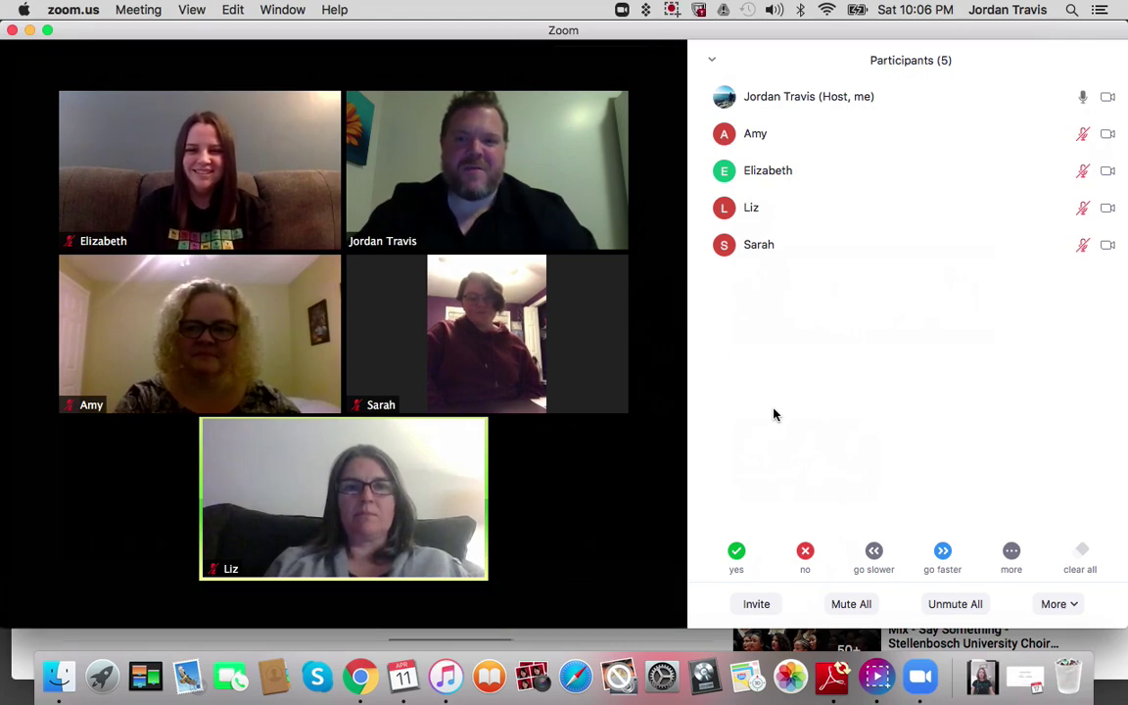
Step: Unmute everyone, then toggle individual attendees so three are unmuted and one stays muted
click(920, 606)
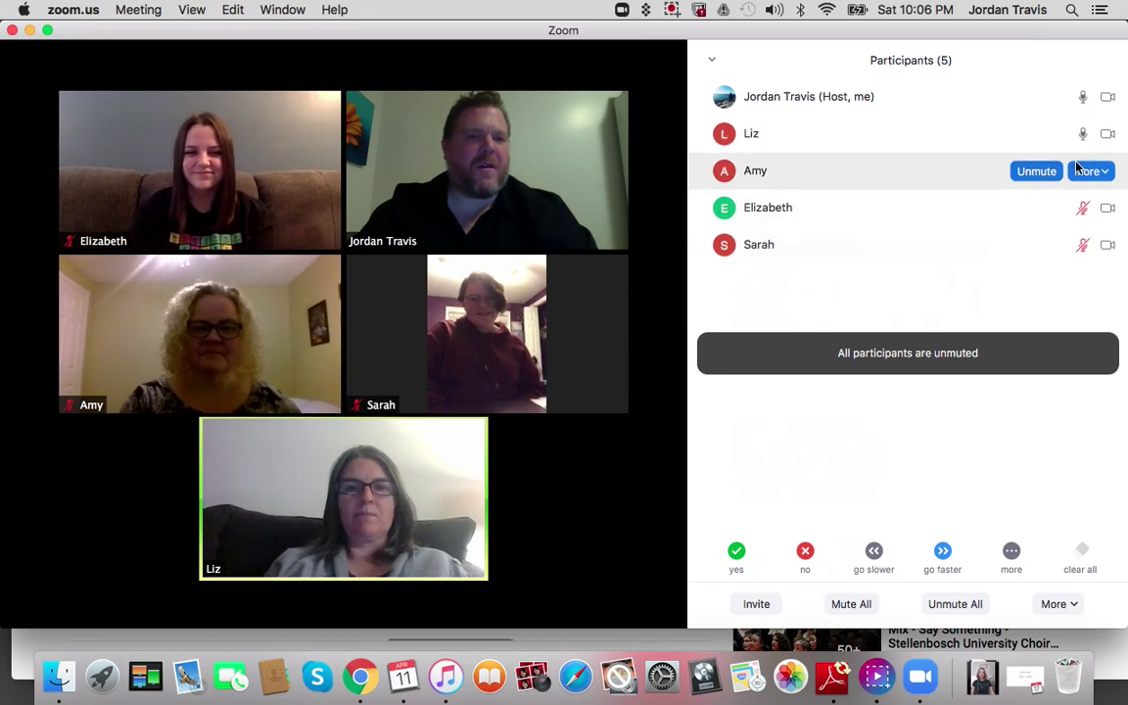
click(1047, 134)
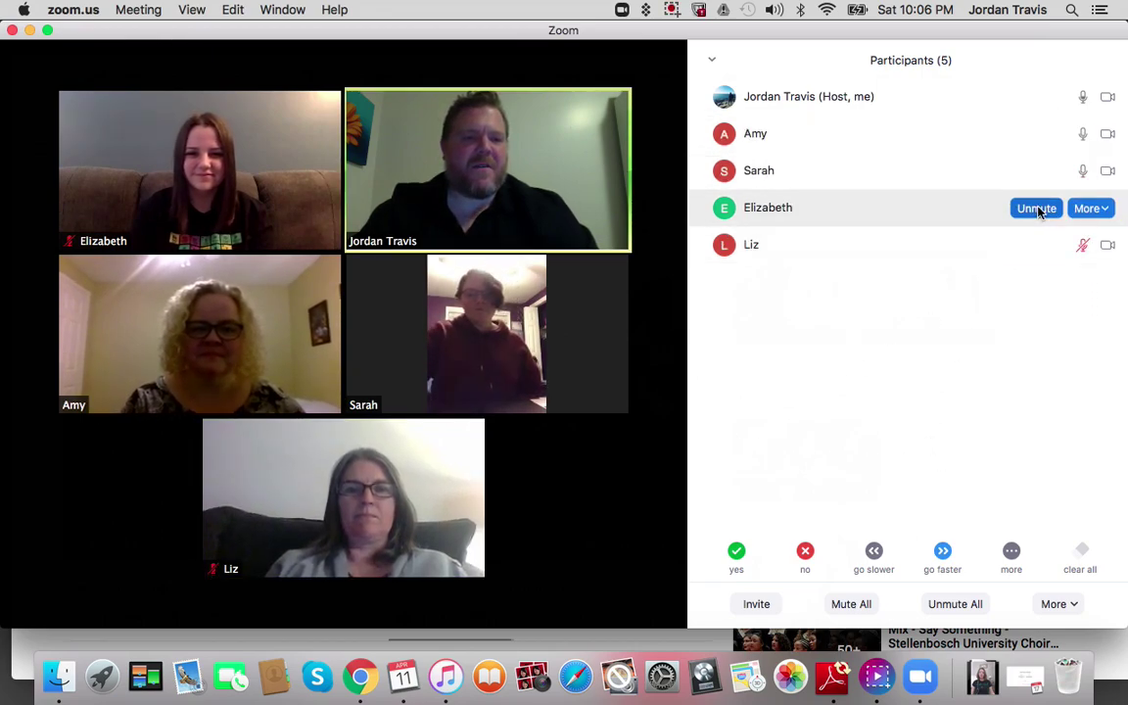
click(1040, 207)
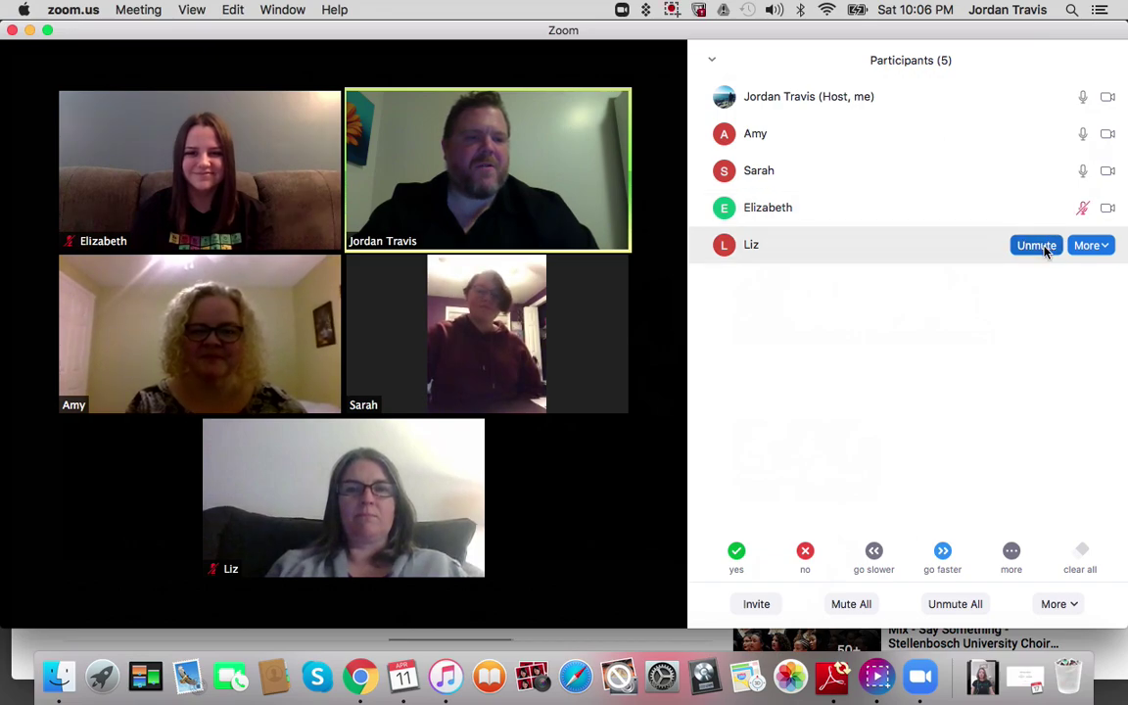
click(1043, 247)
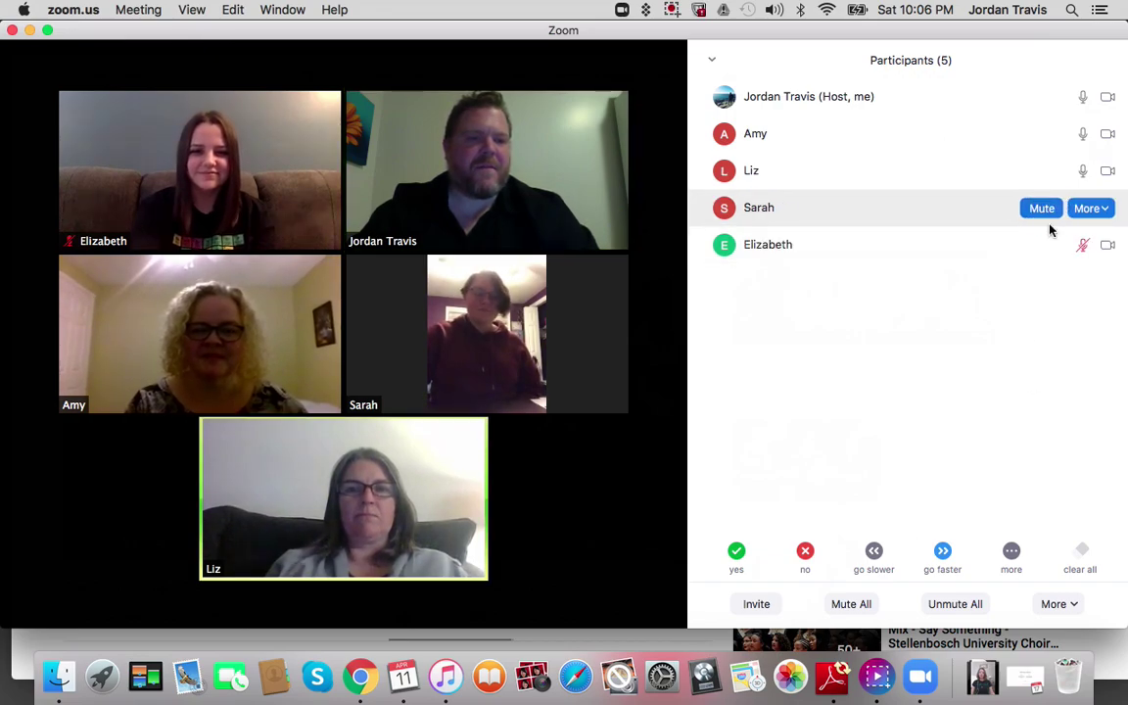
click(1042, 209)
click(1045, 244)
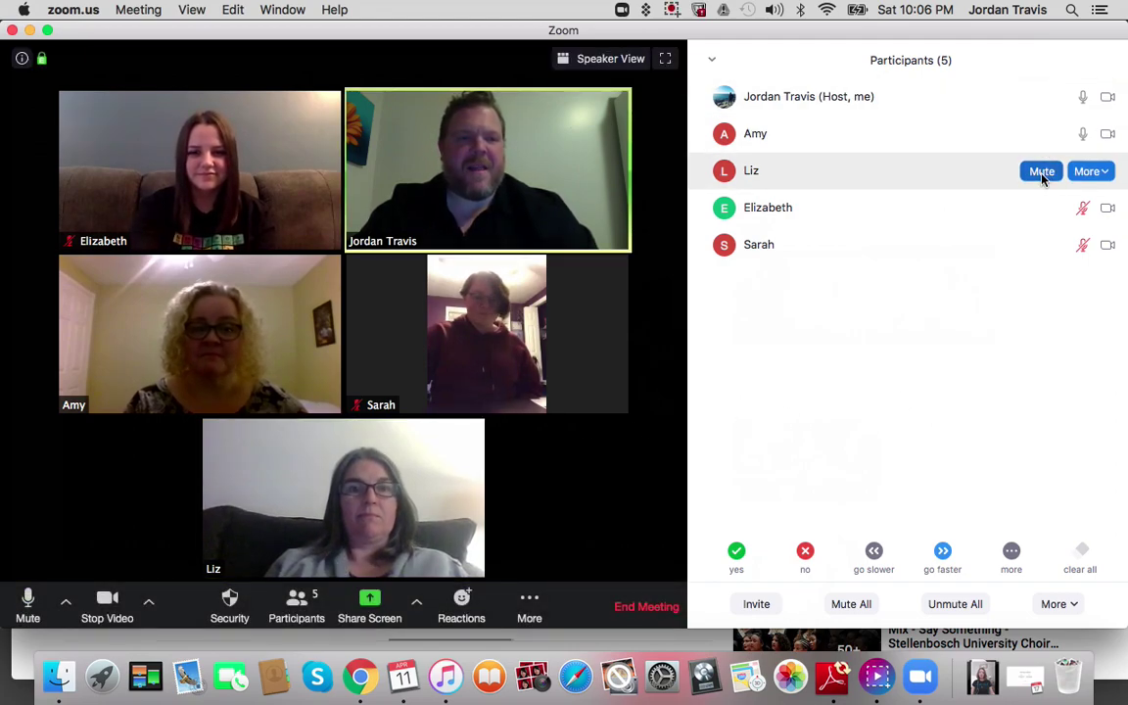
click(1041, 172)
click(1042, 212)
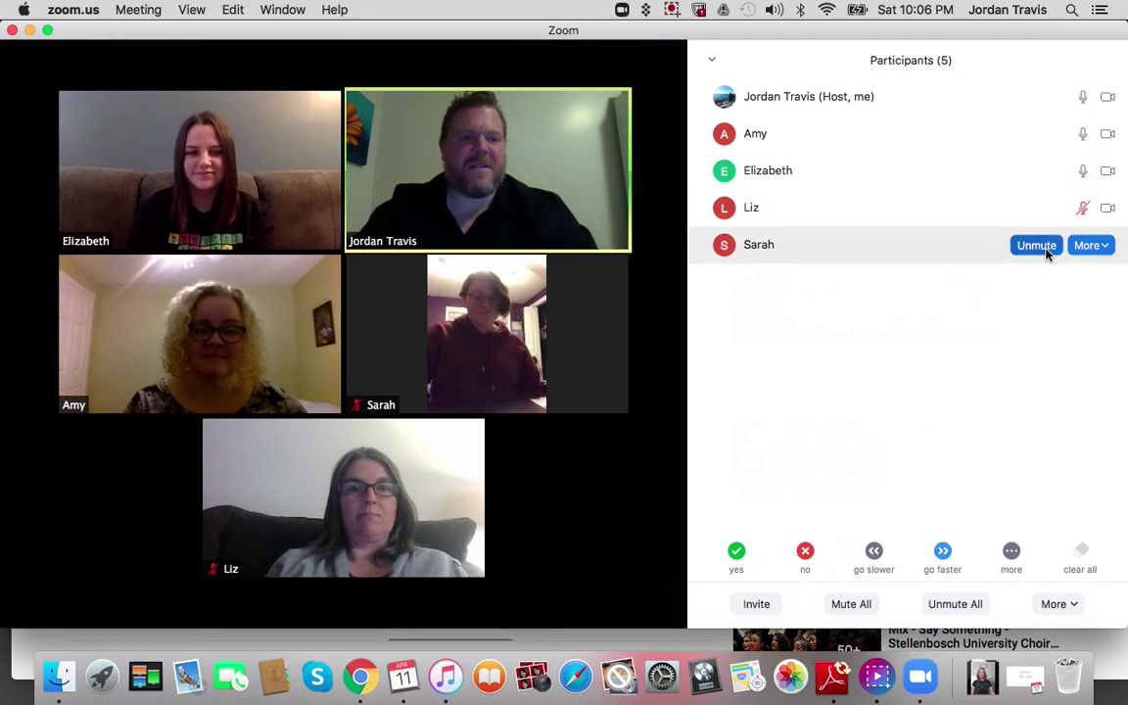
click(1038, 246)
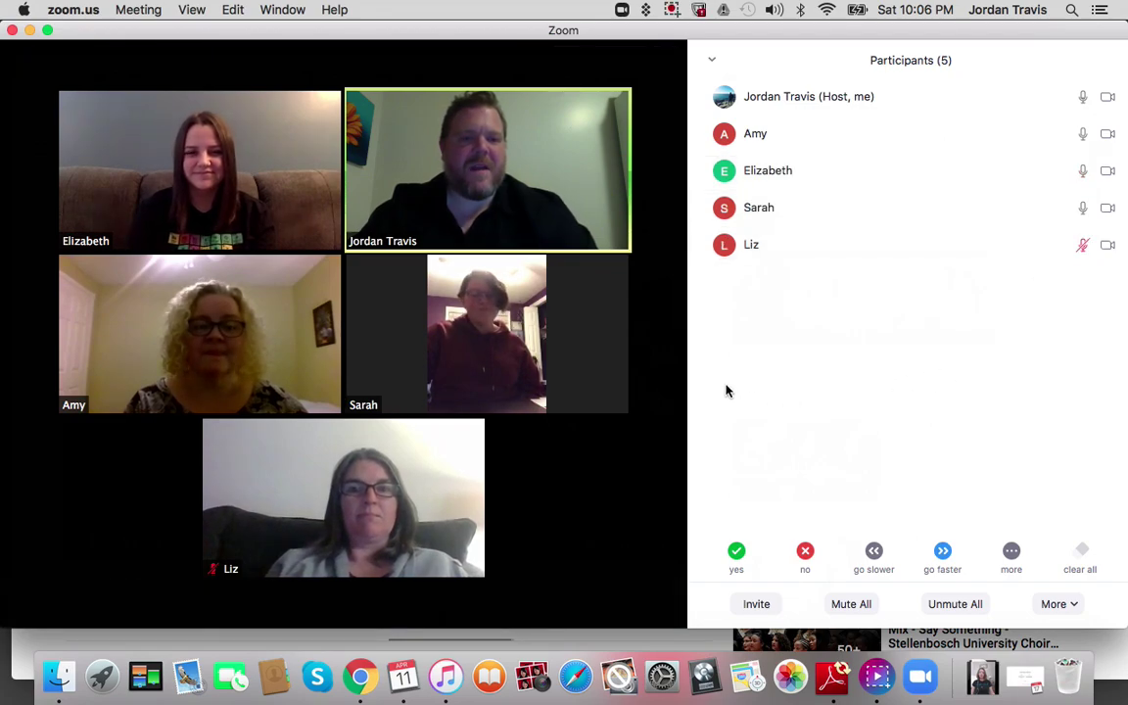
mouse_move(756, 233)
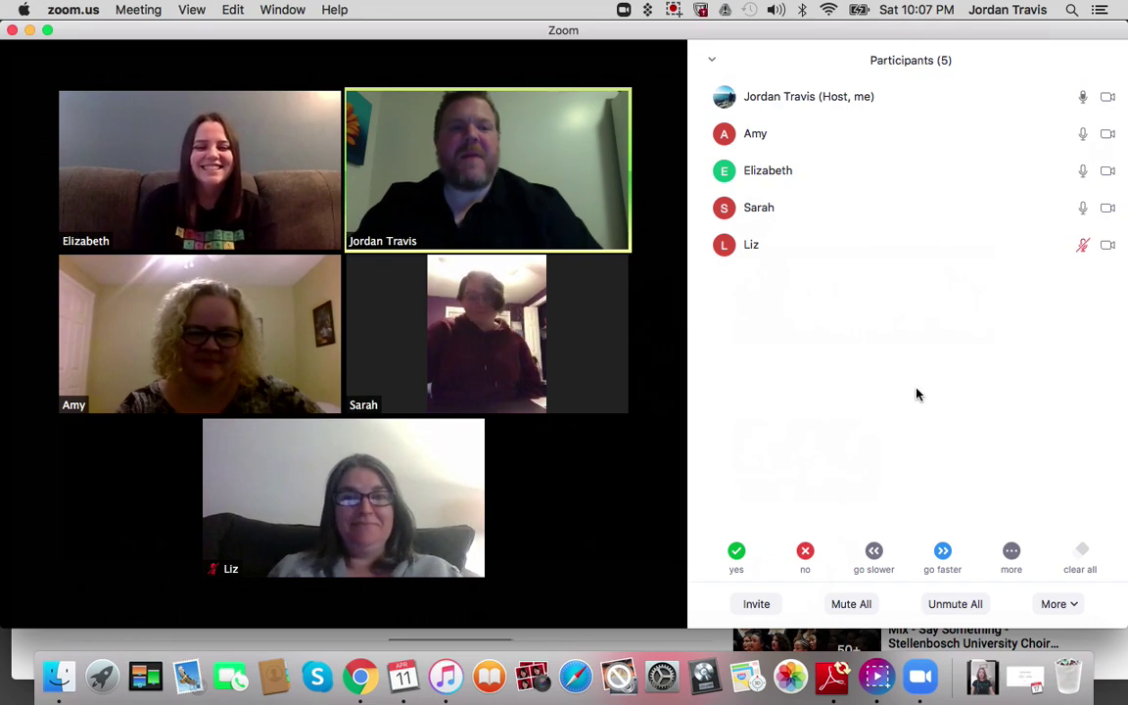
Step: Mute all attendees with 'Allow participants to unmute themselves' turned off
click(848, 604)
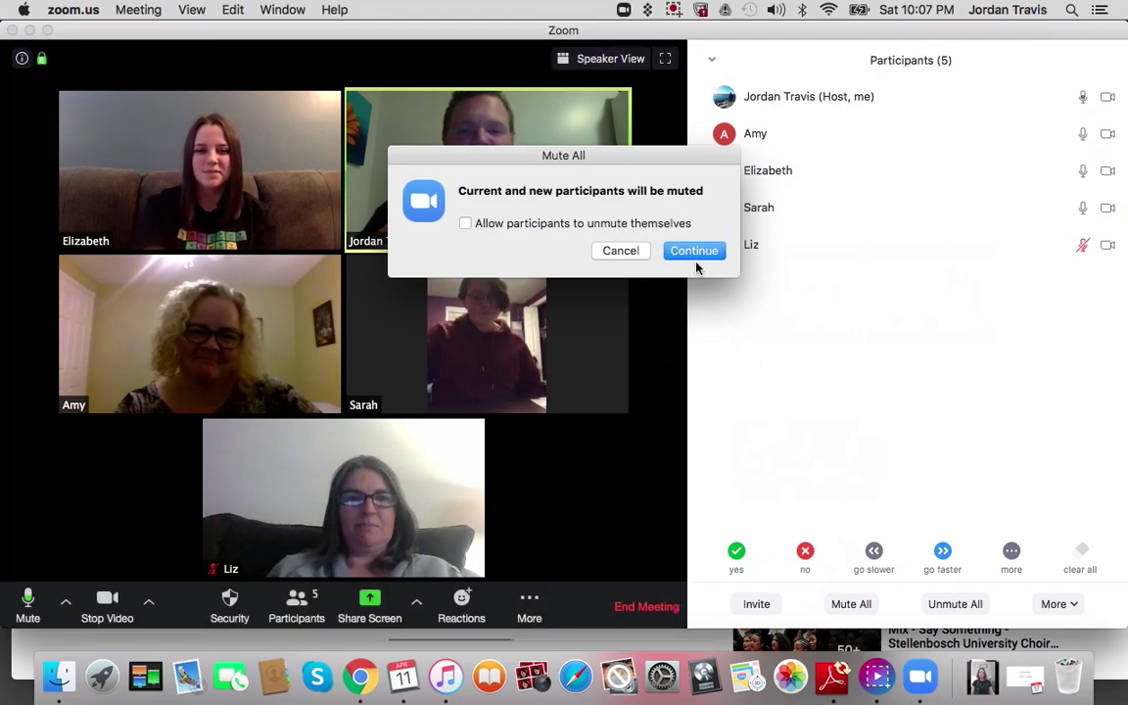
click(467, 225)
click(467, 224)
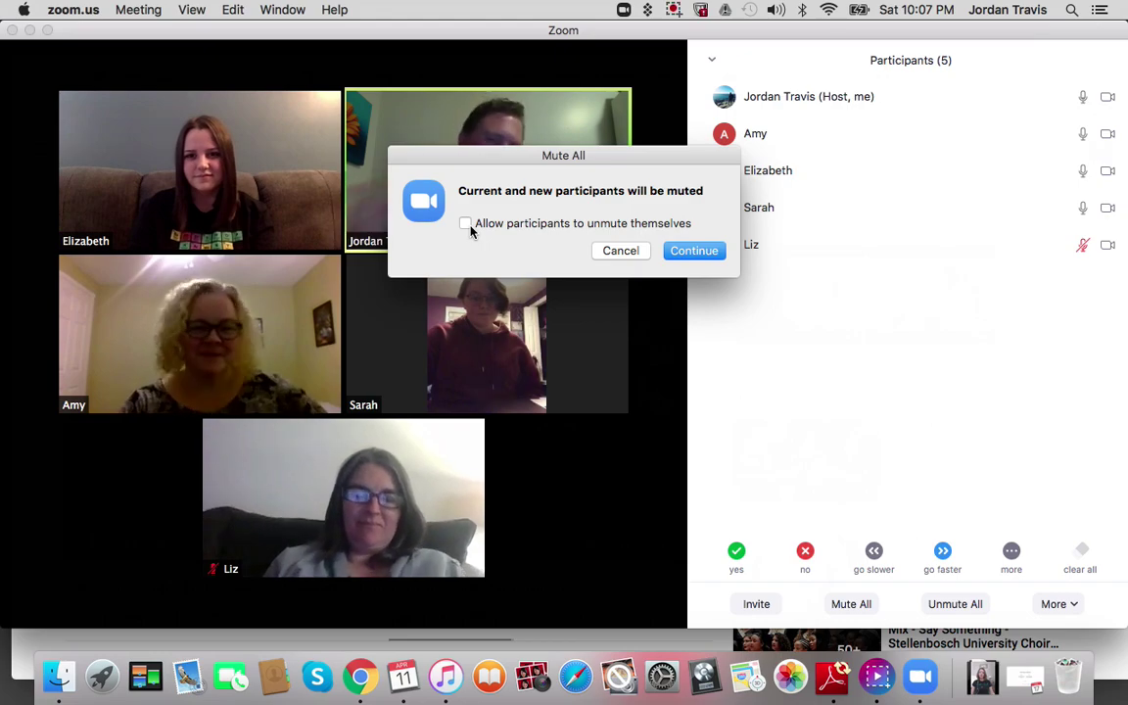
click(711, 250)
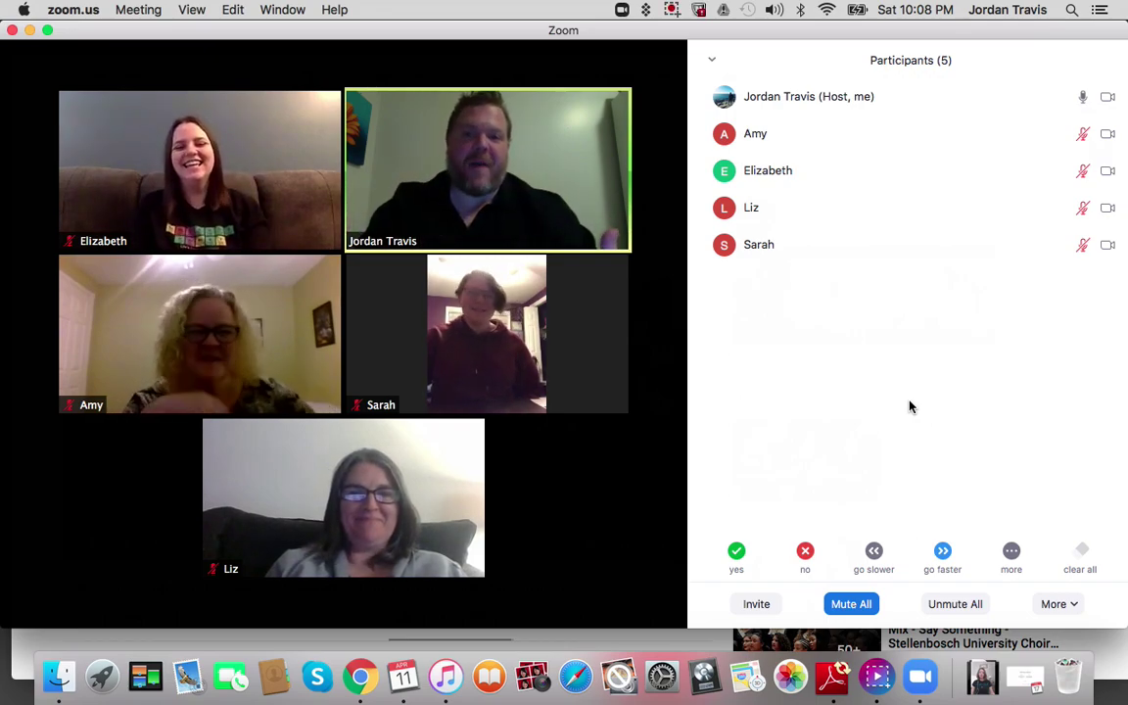
Step: Mute and unmute your own microphone, then open Audio Settings from the Mute caret
mouse_move(1125, 95)
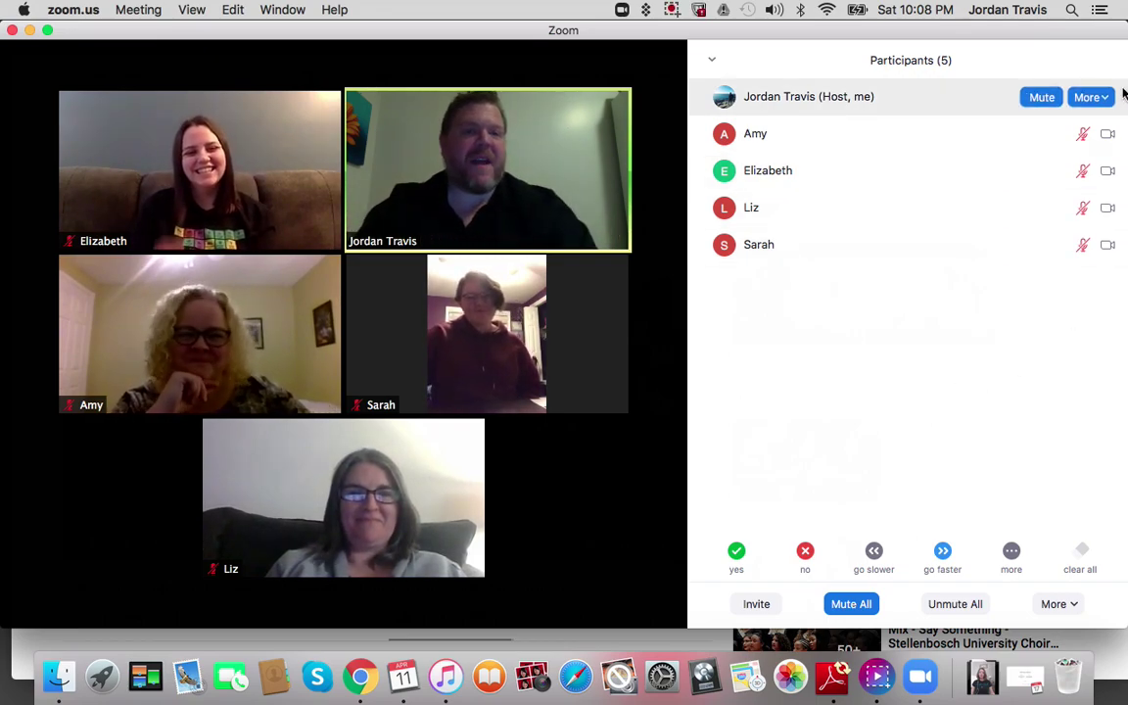
click(1040, 98)
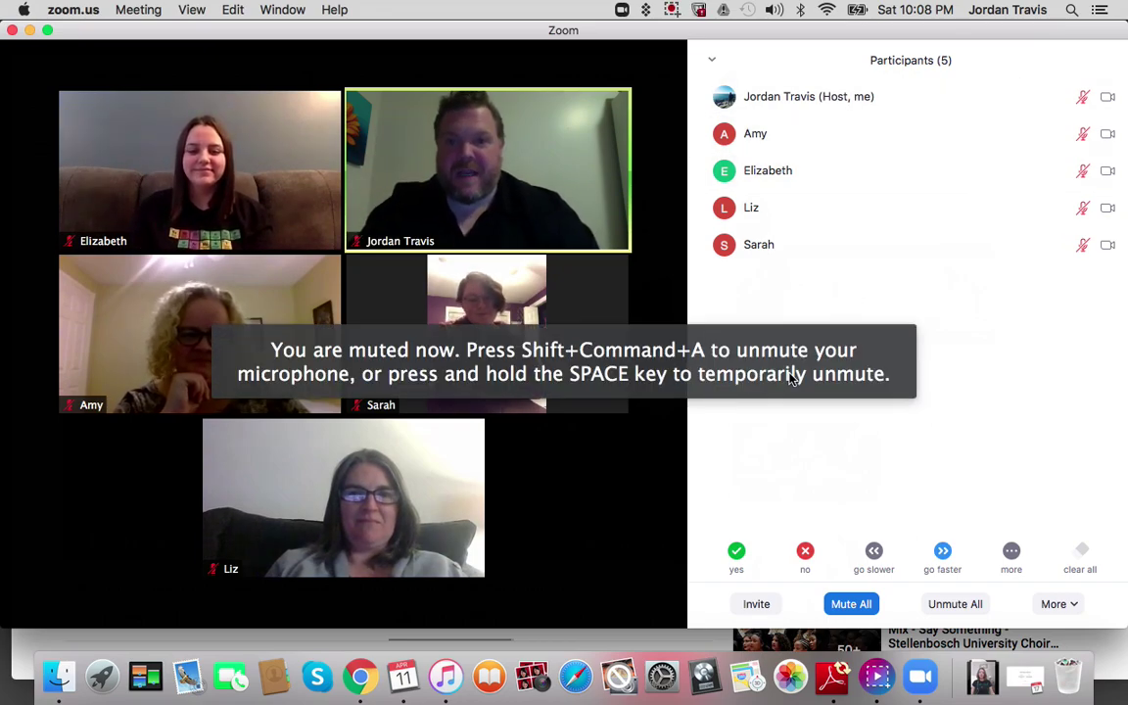
key(shift+super+a)
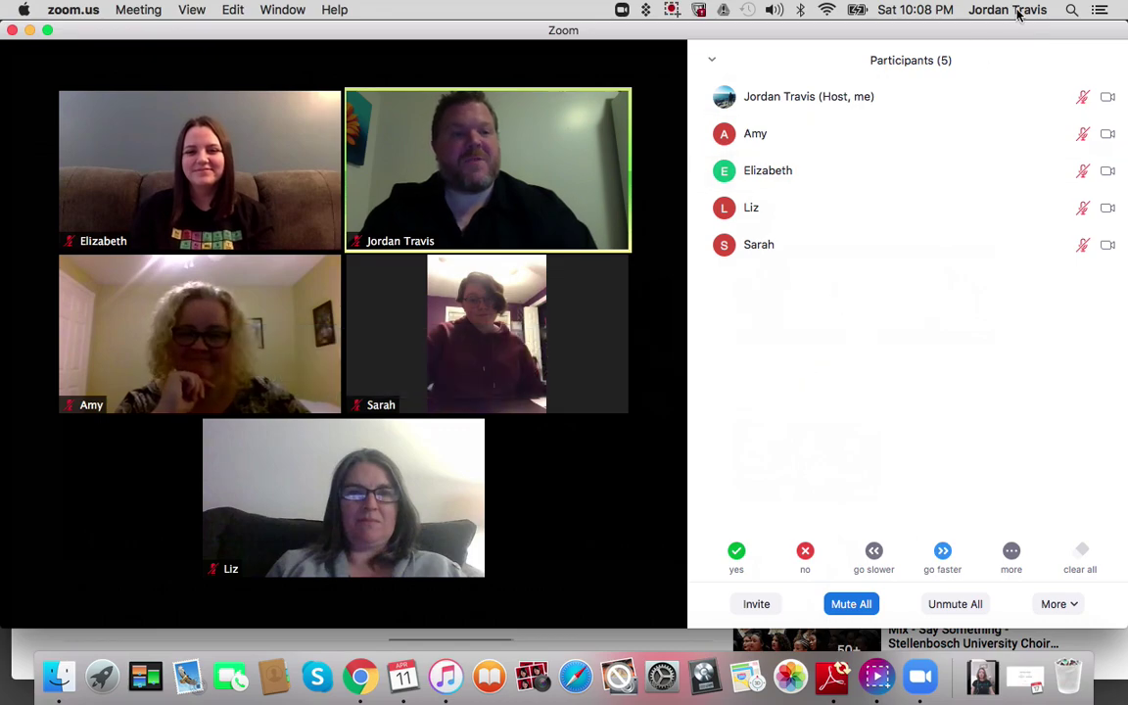
mouse_move(1021, 99)
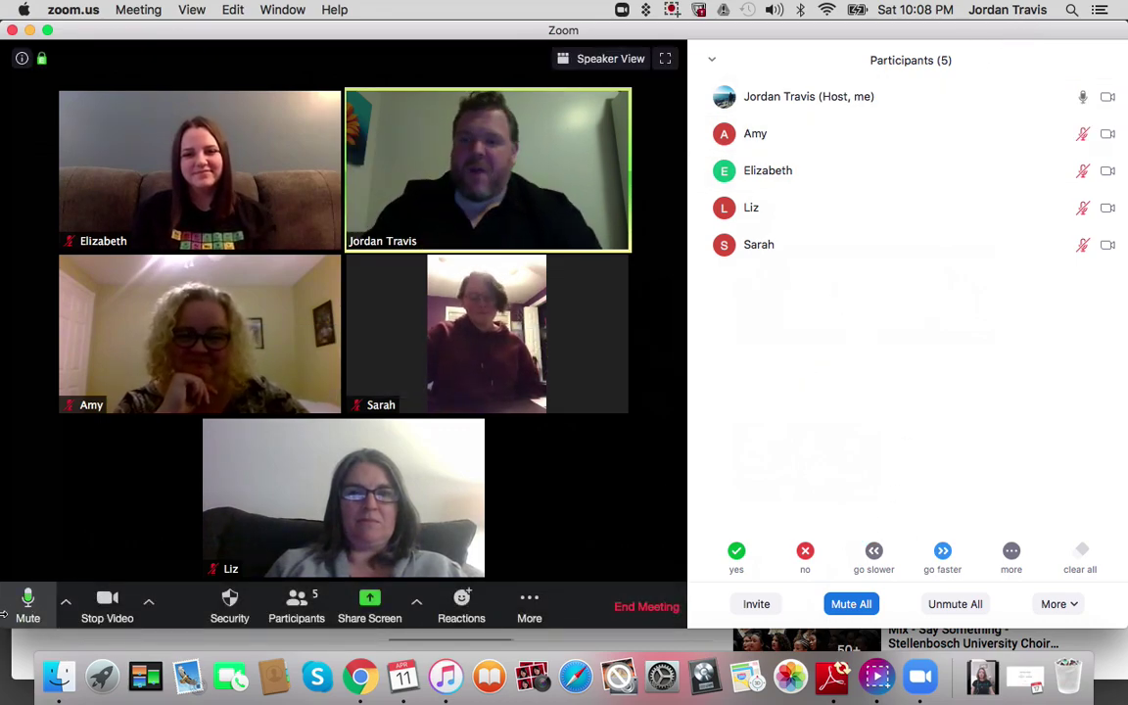
click(67, 607)
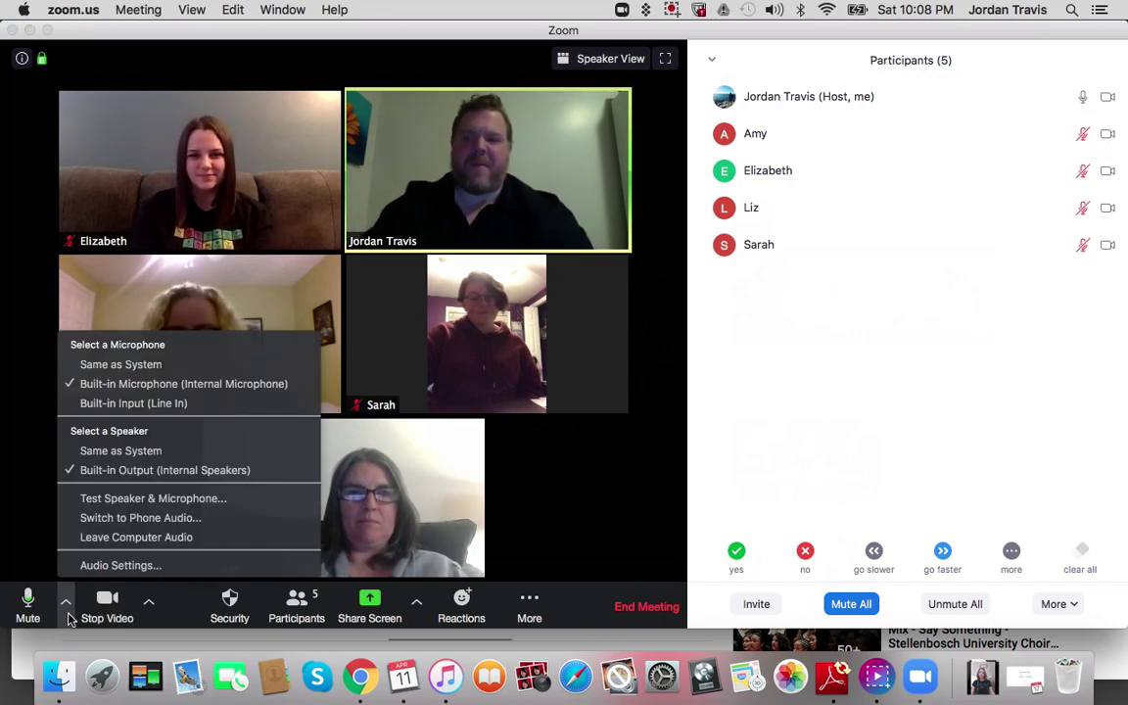
click(125, 566)
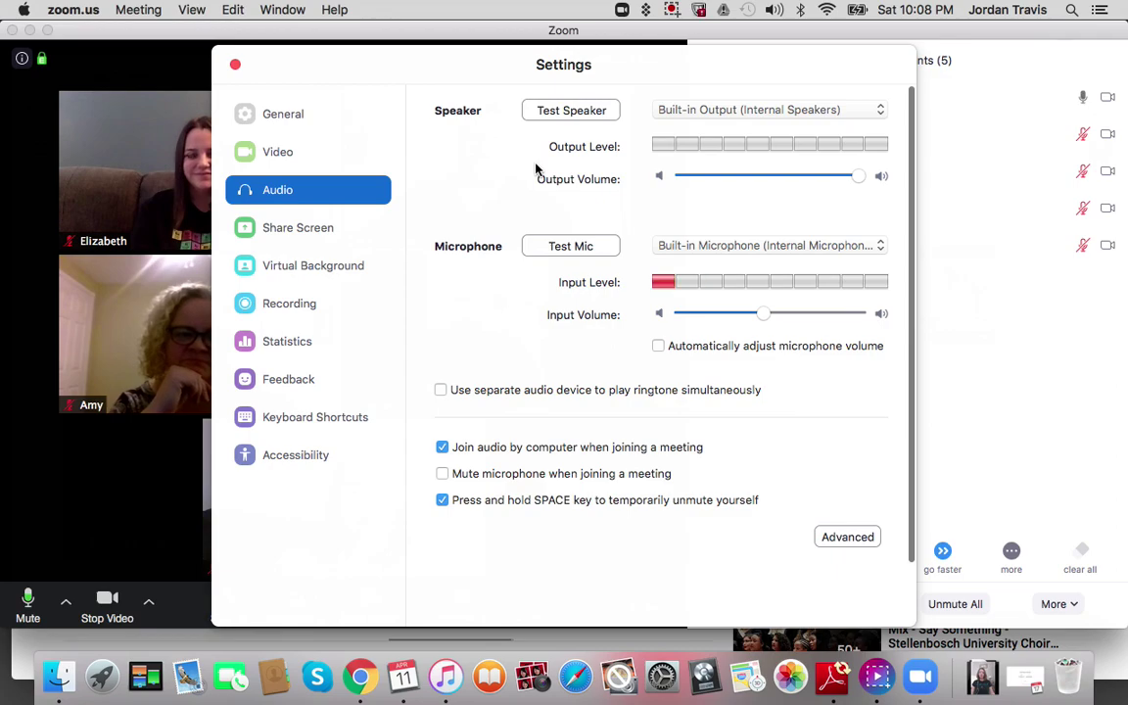
click(607, 78)
drag(607, 78, 527, 72)
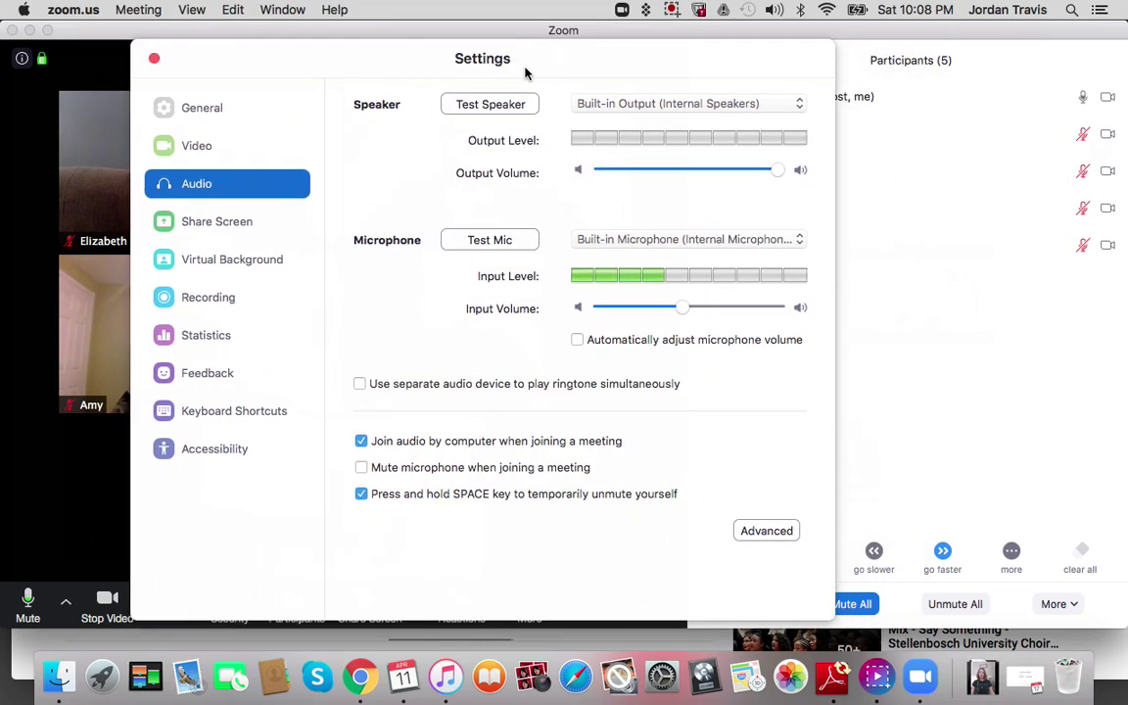
click(497, 106)
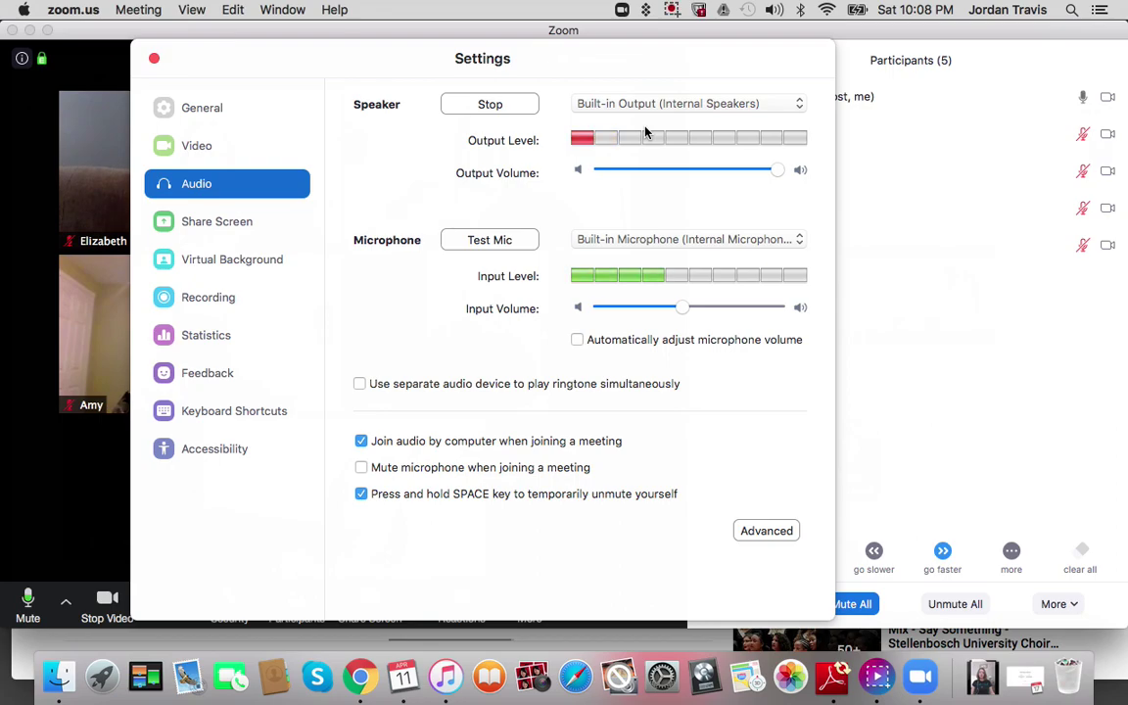
click(525, 105)
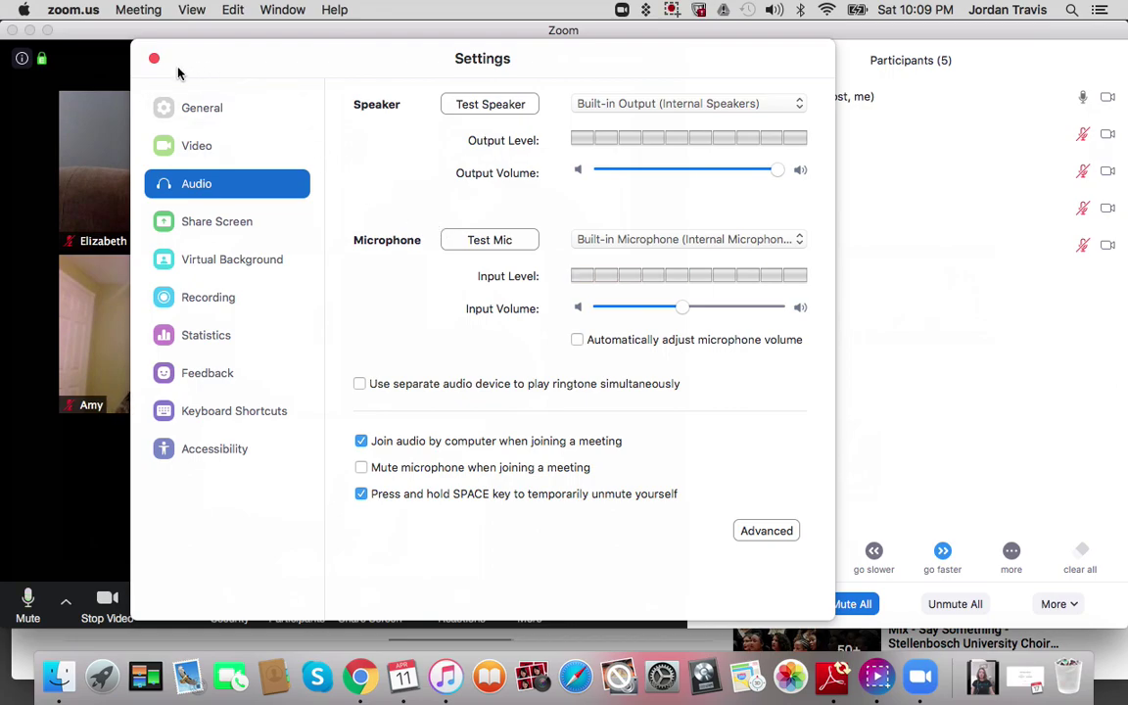
Step: Review the Share Screen, Virtual Background and Recording settings pages, then close Settings
click(192, 222)
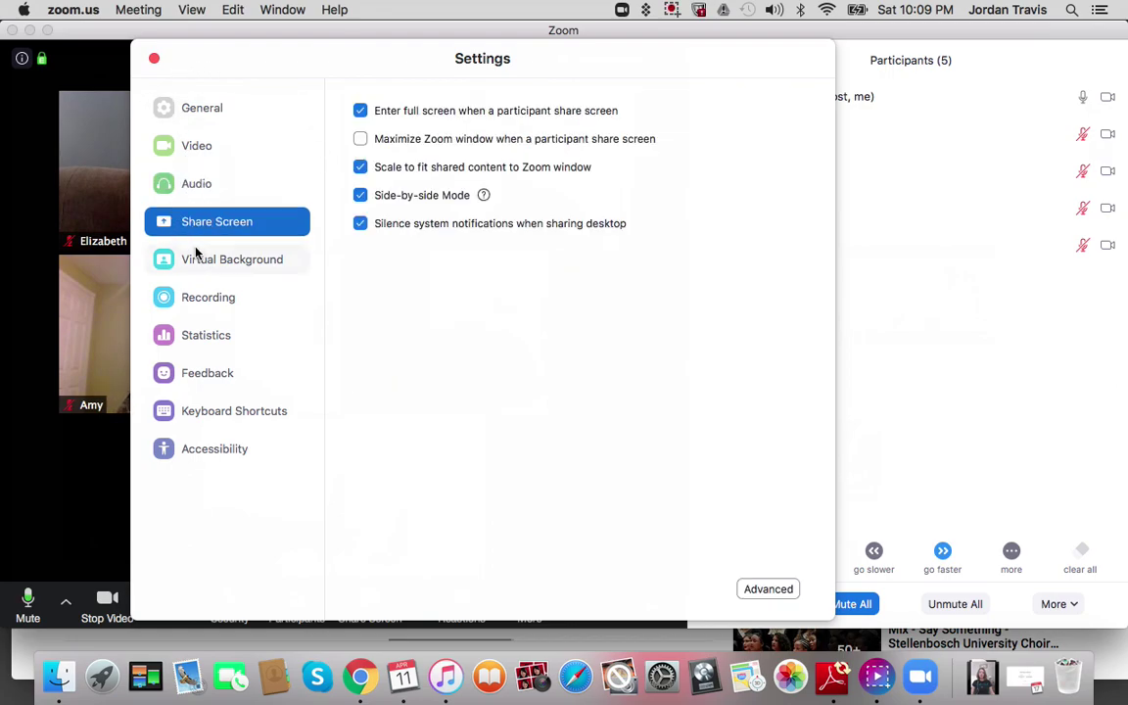
click(199, 263)
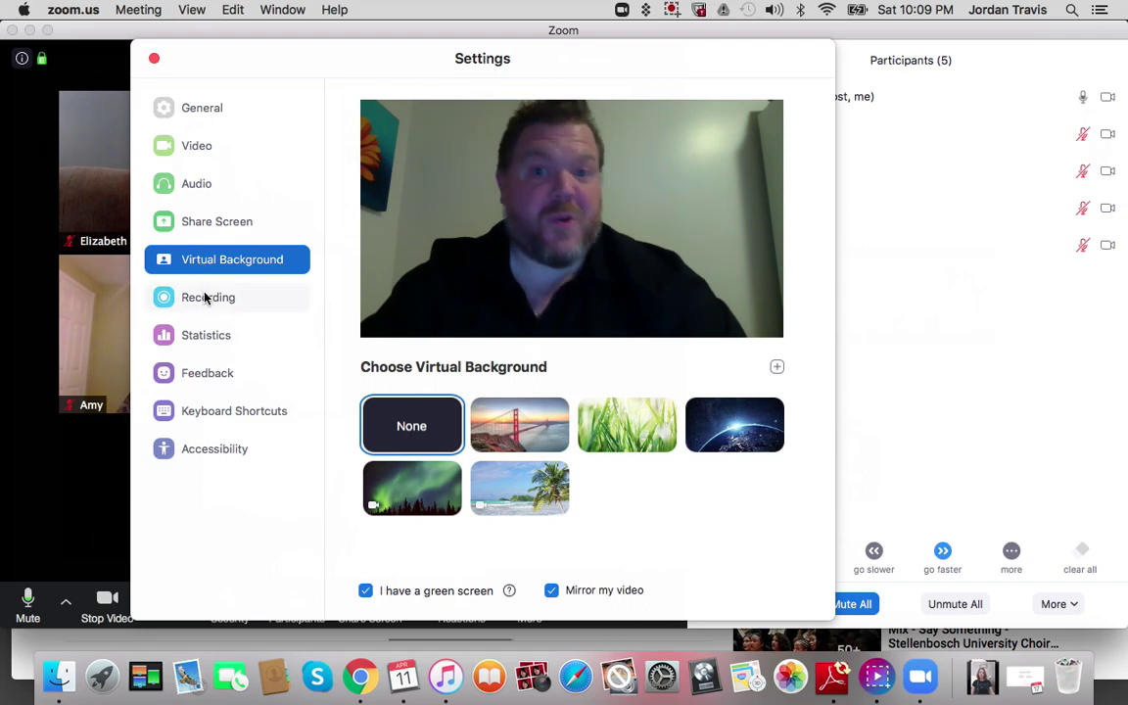
click(206, 296)
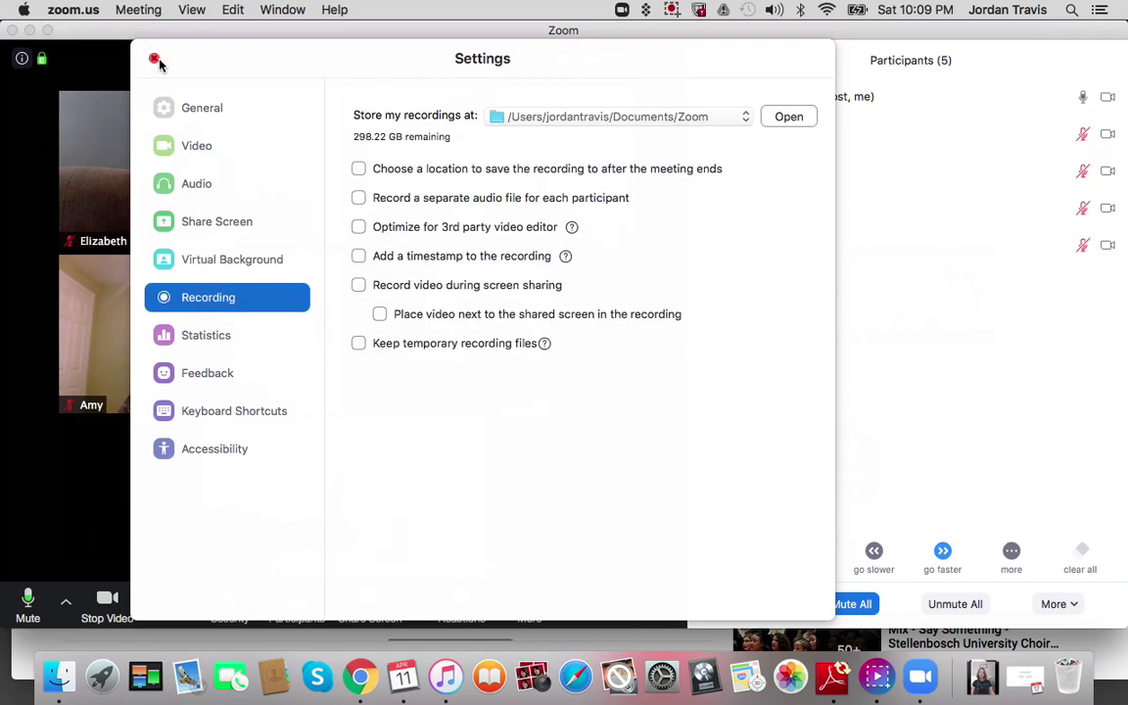
click(154, 59)
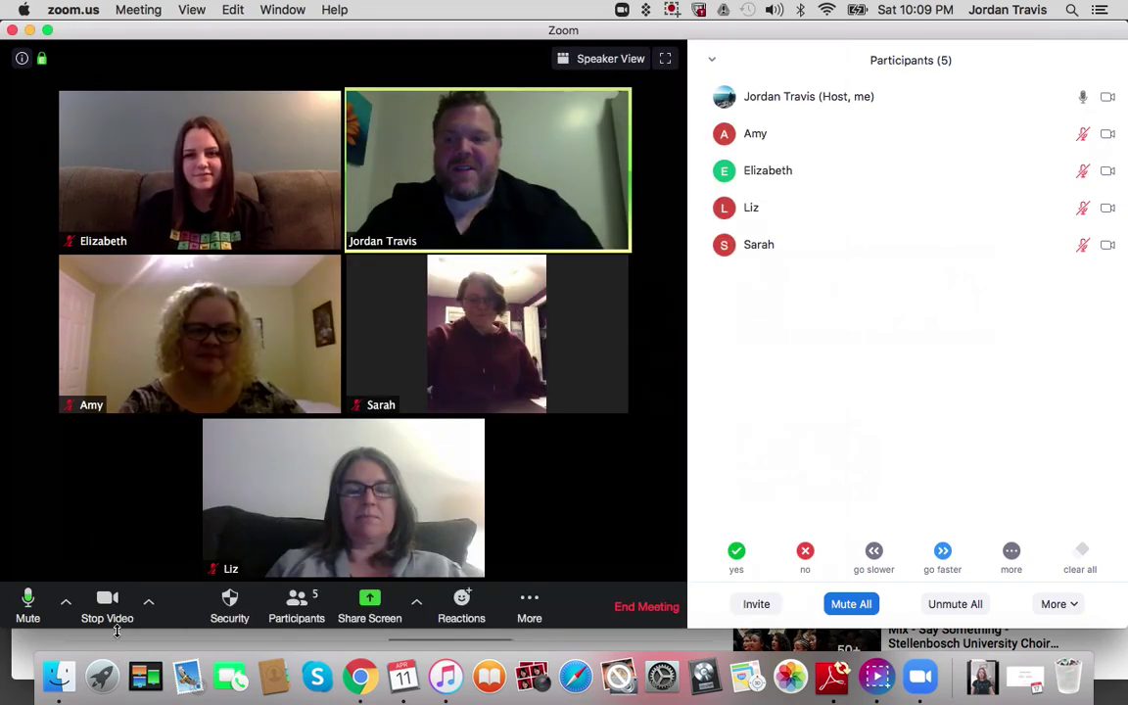
Step: Open Video Settings from the camera menu to view the FaceTime HD camera preview and options
click(149, 604)
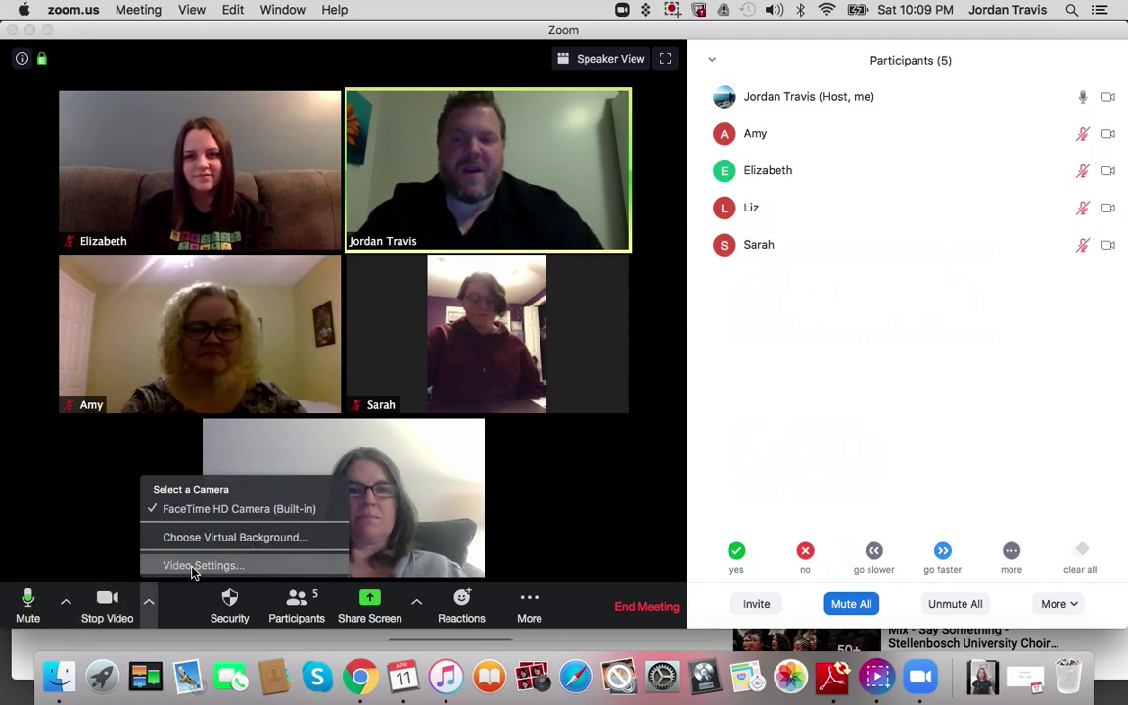
click(193, 568)
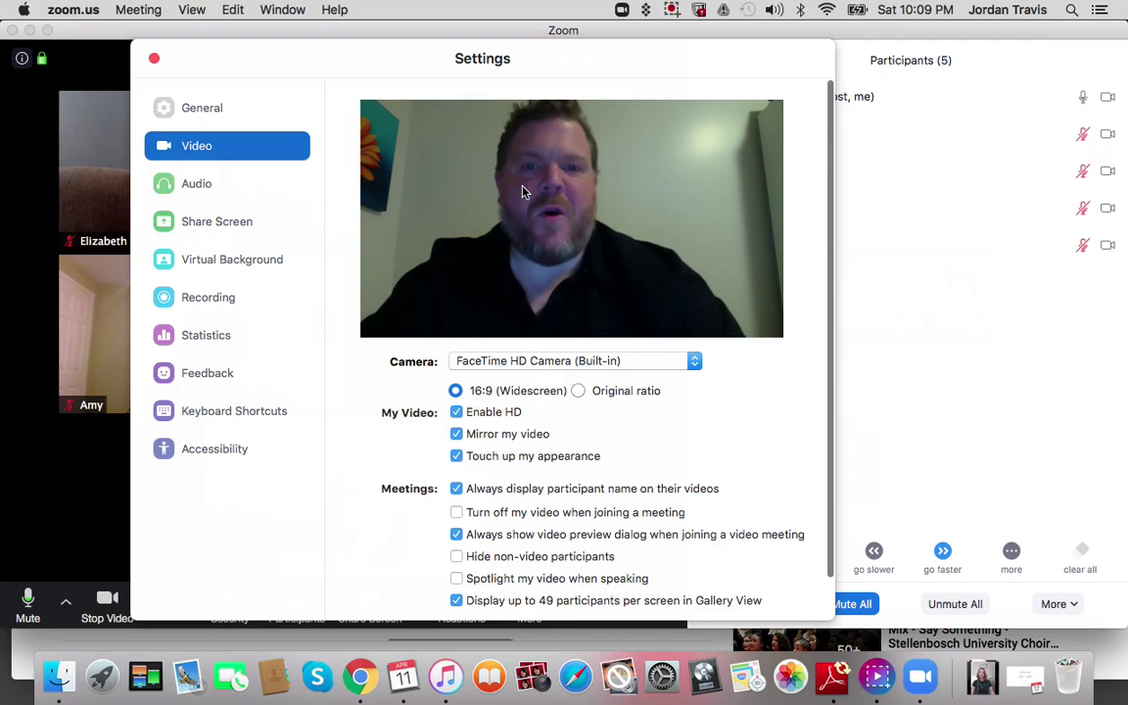
scroll(529, 458, down, 1)
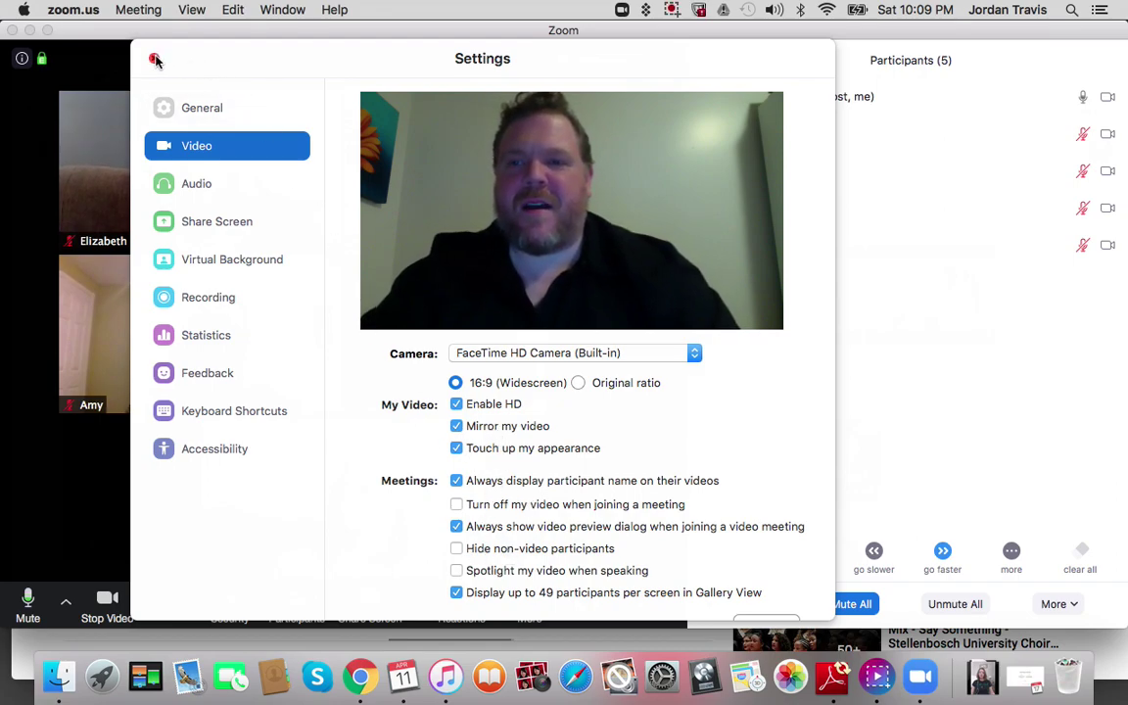
Step: Apply the Earth virtual background, switch back to None, and close Settings
click(227, 259)
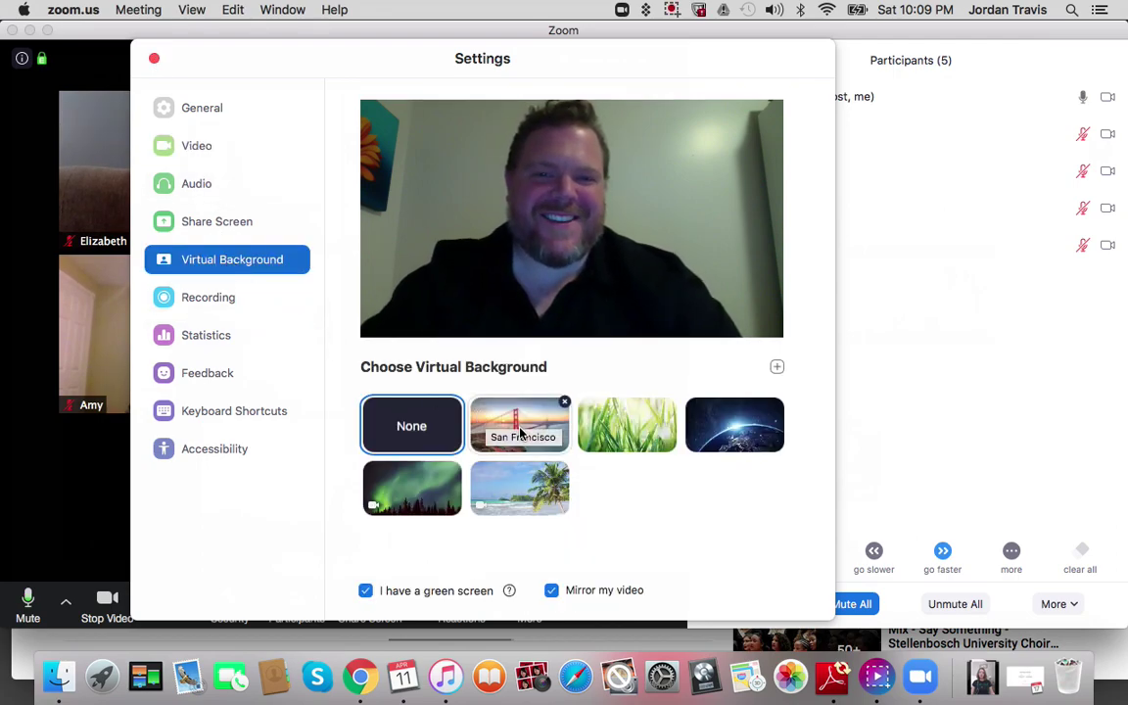
click(732, 429)
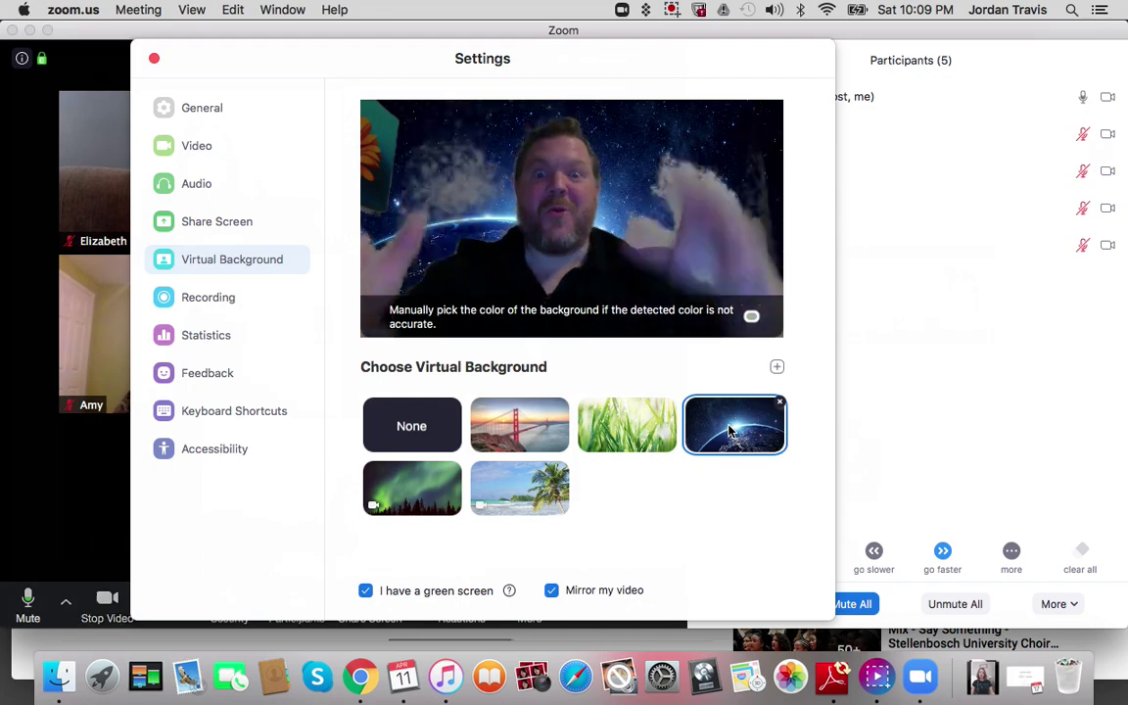
click(390, 428)
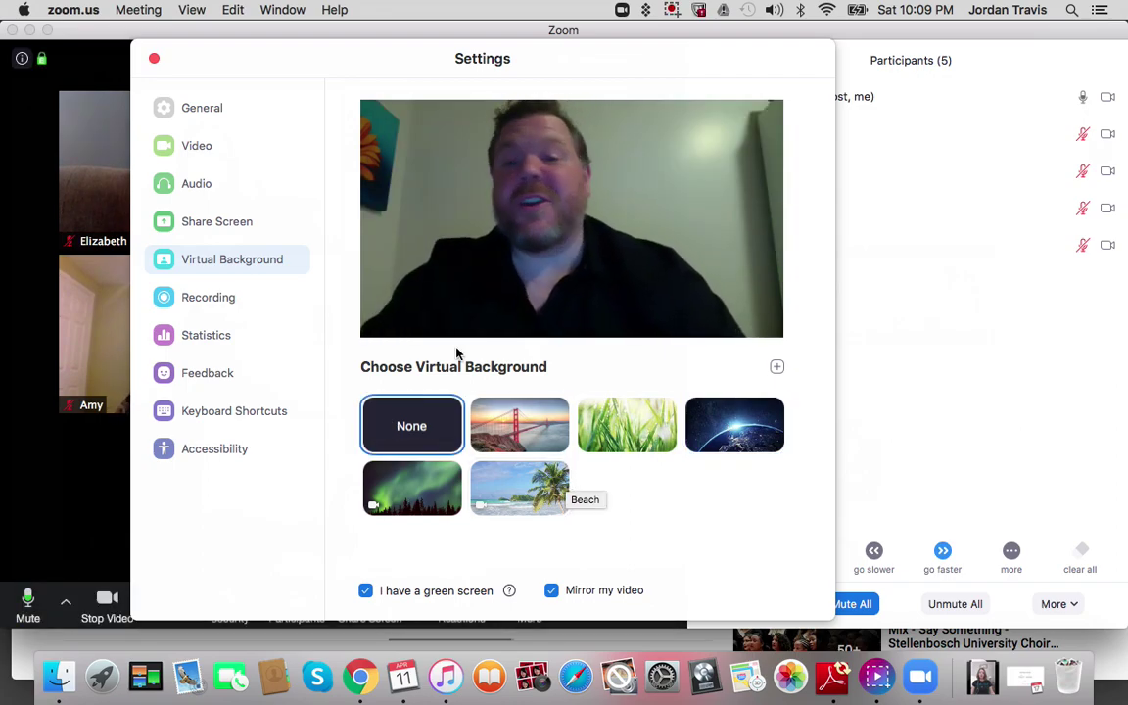
click(153, 59)
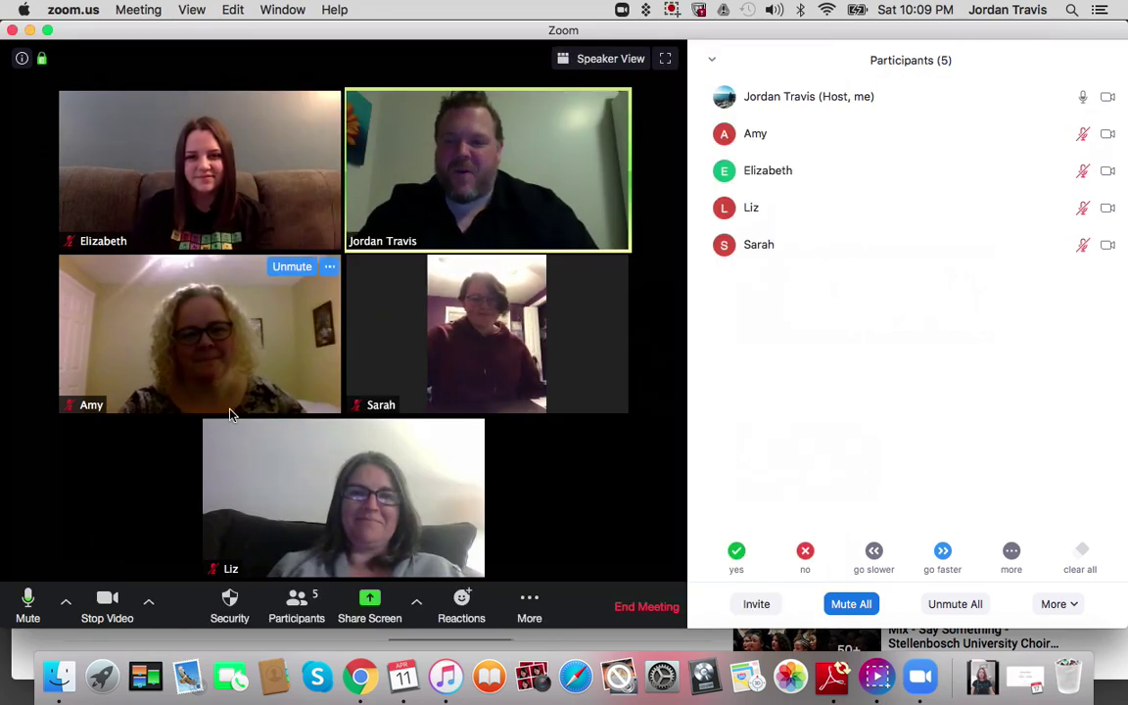
mouse_move(317, 490)
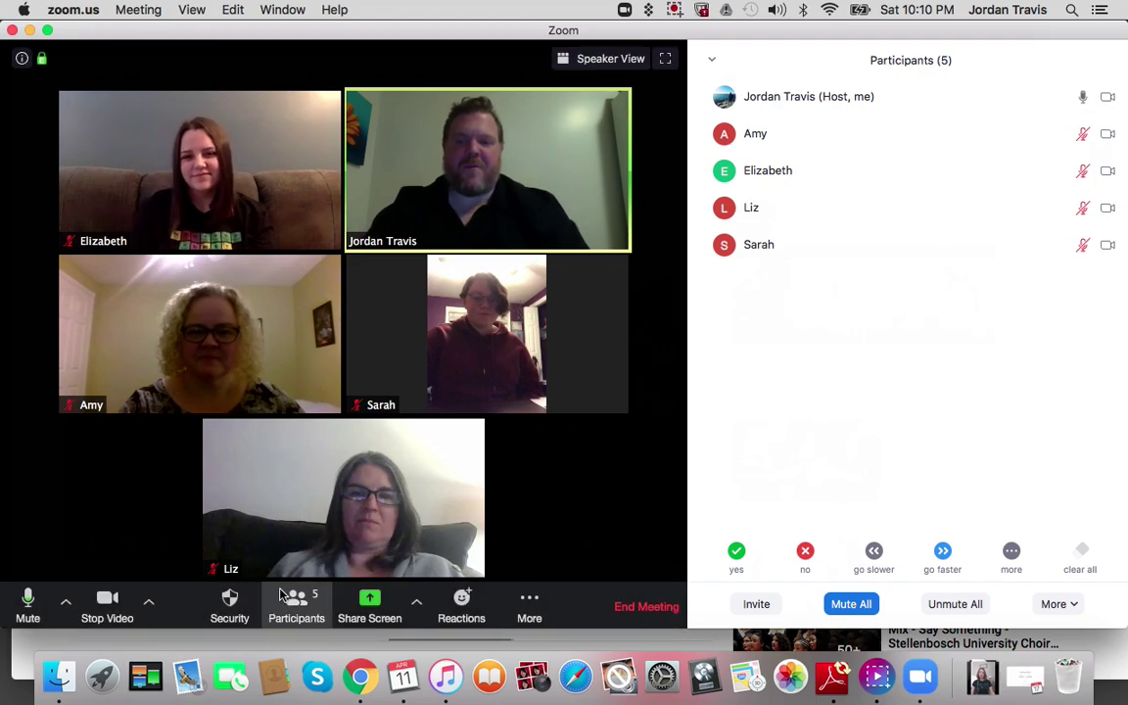
click(231, 599)
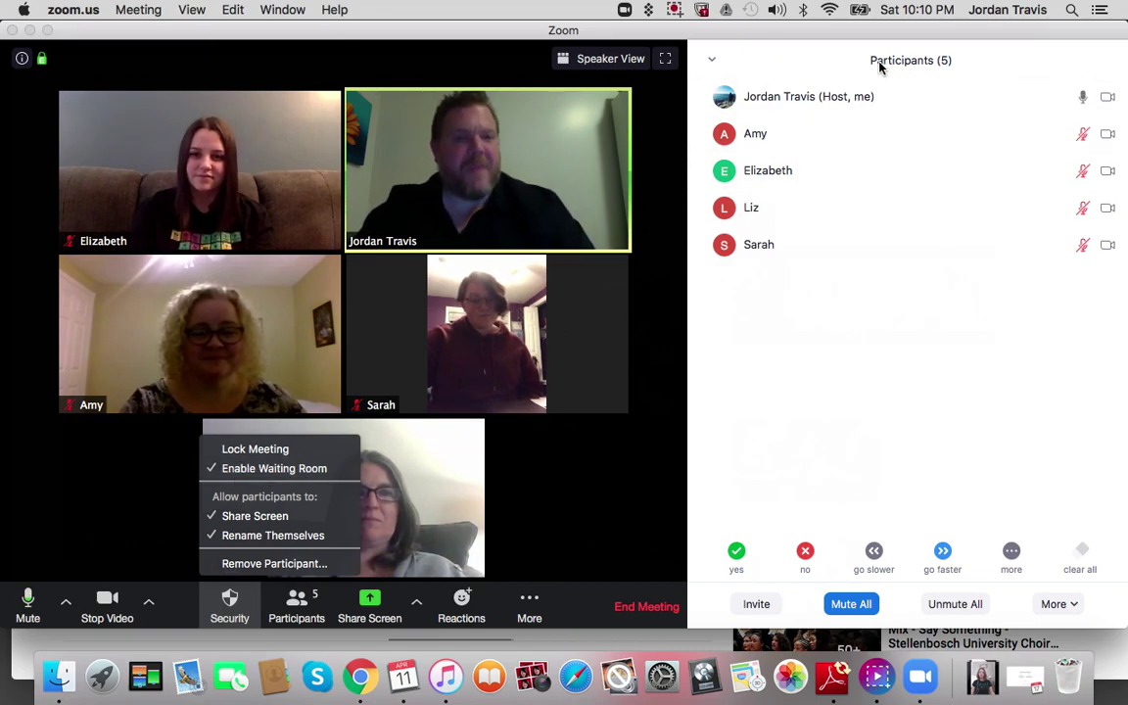
click(606, 497)
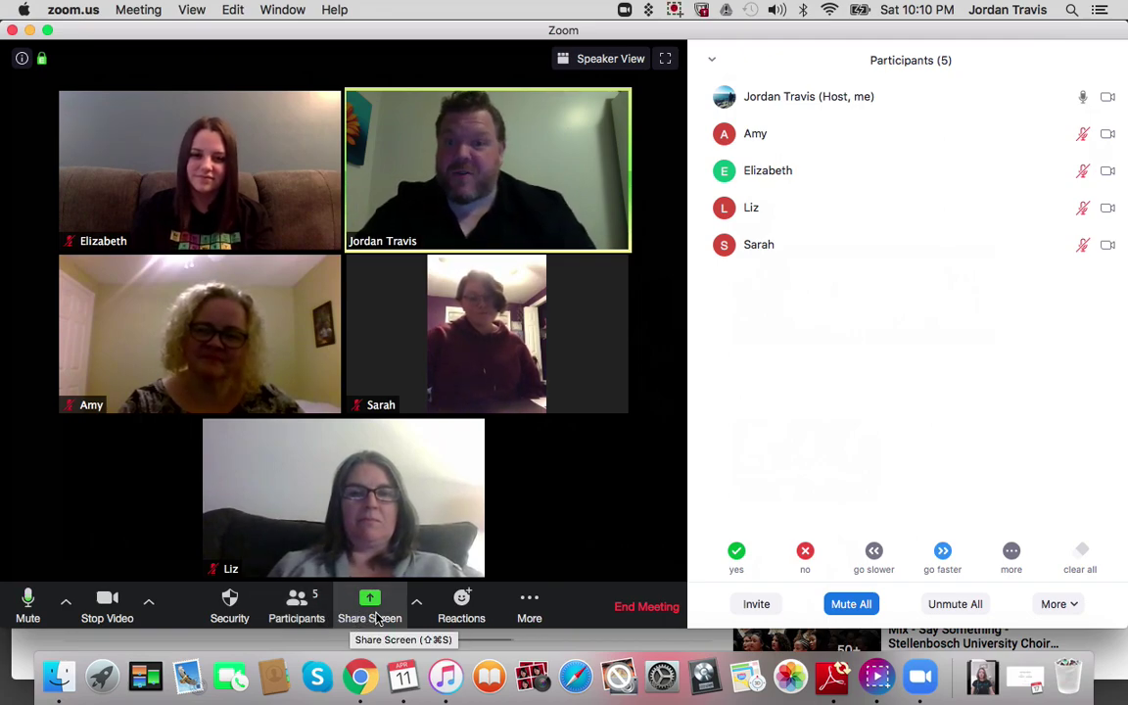
Step: Send a clap reaction followed by a thumbs-up reaction from the Reactions menu
click(474, 613)
click(444, 555)
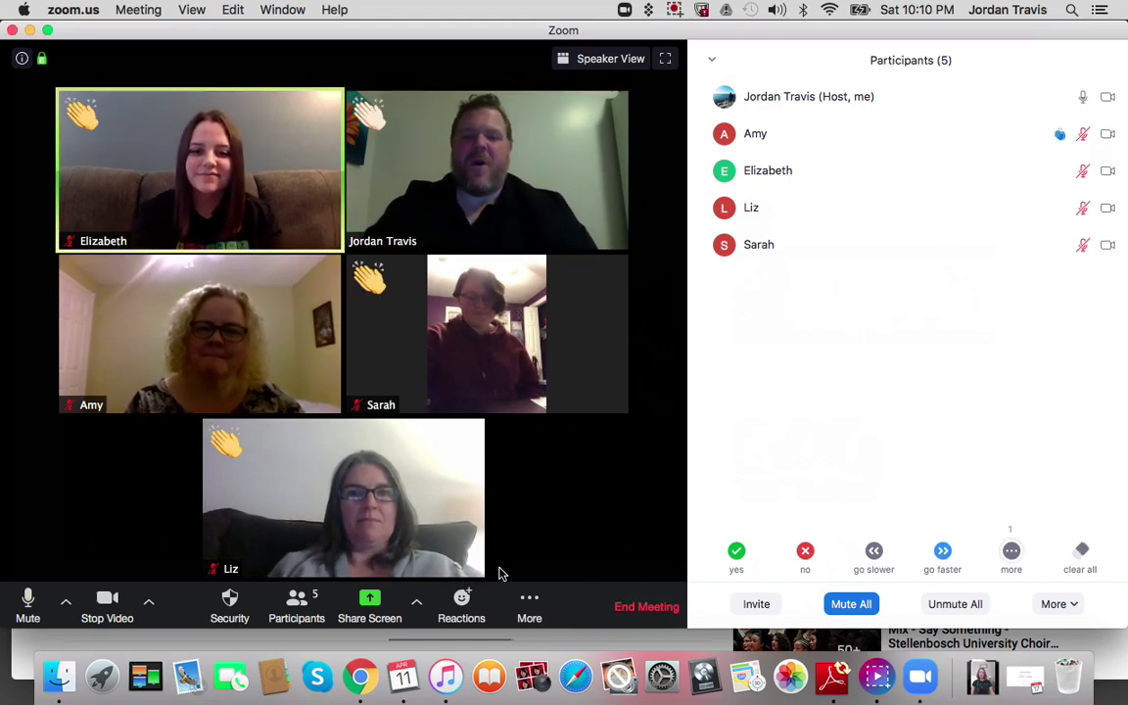
click(461, 605)
click(483, 556)
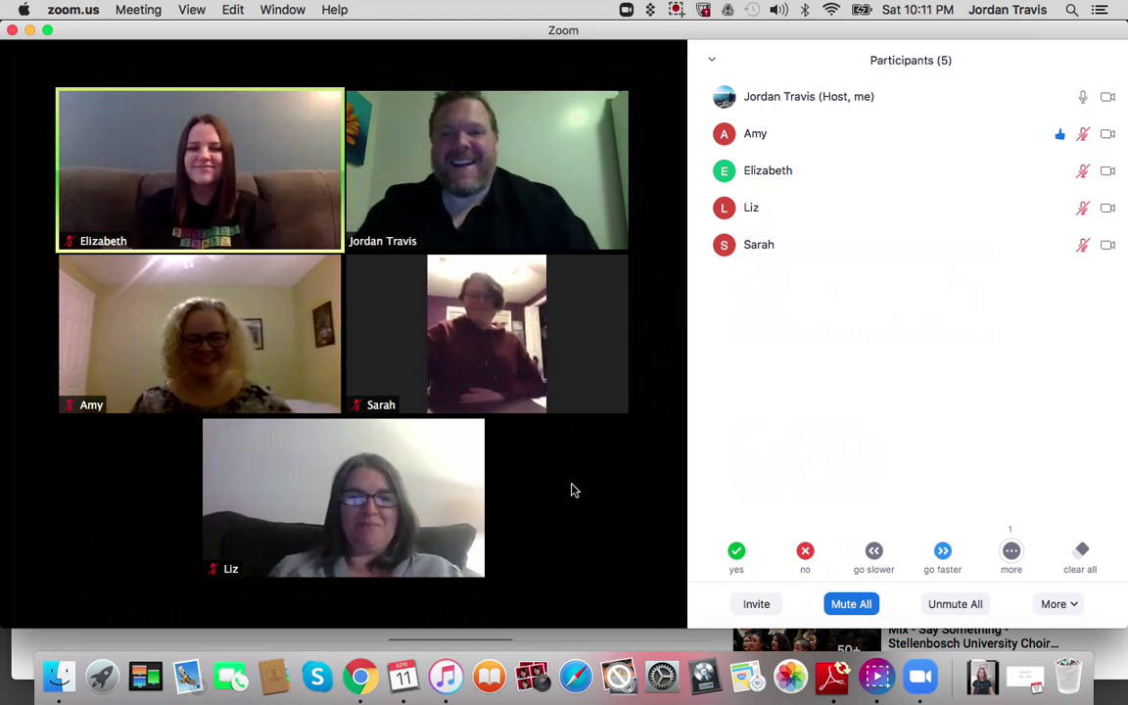
mouse_move(521, 490)
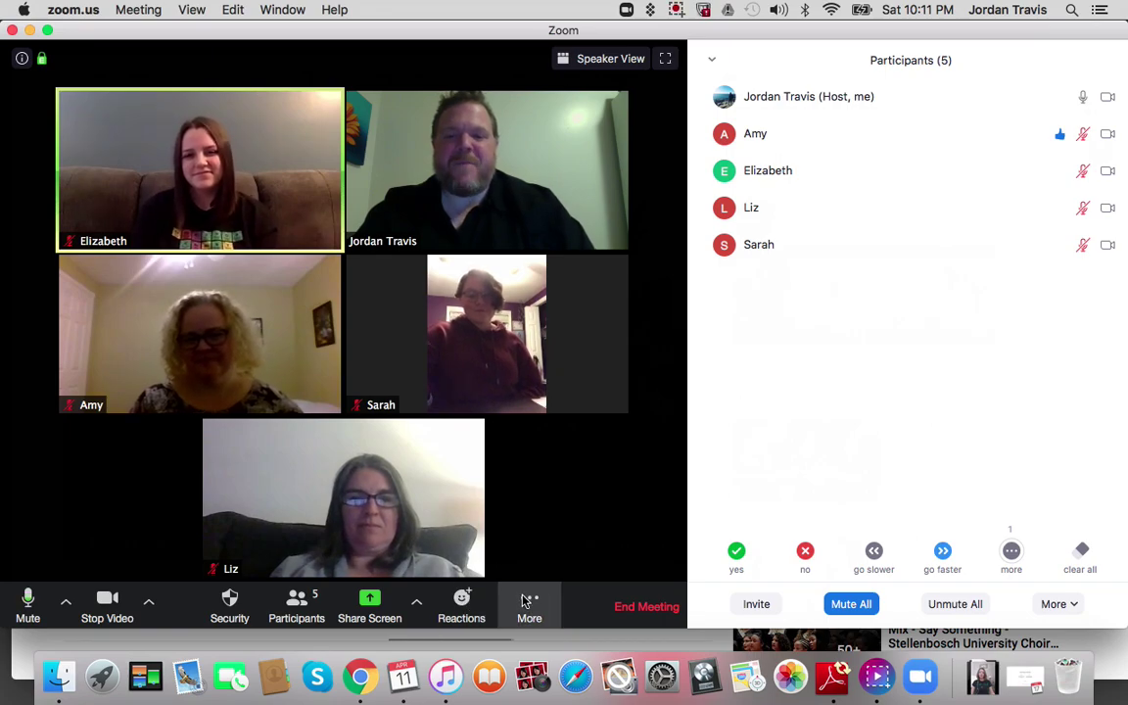
click(545, 615)
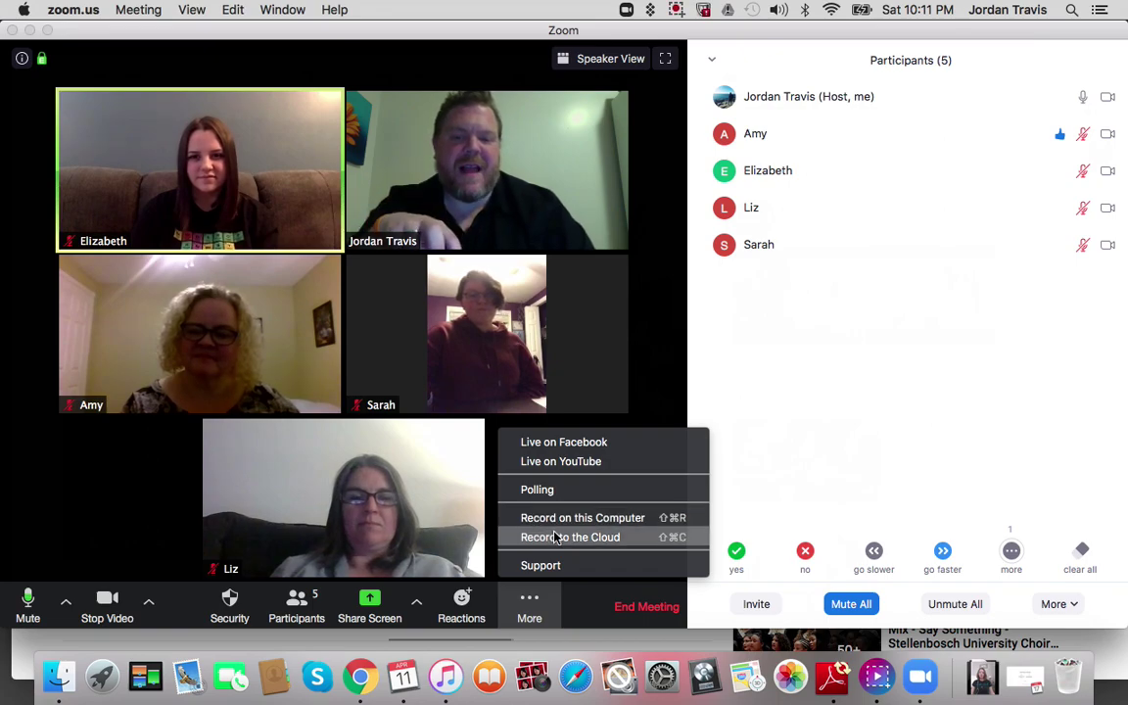
click(662, 378)
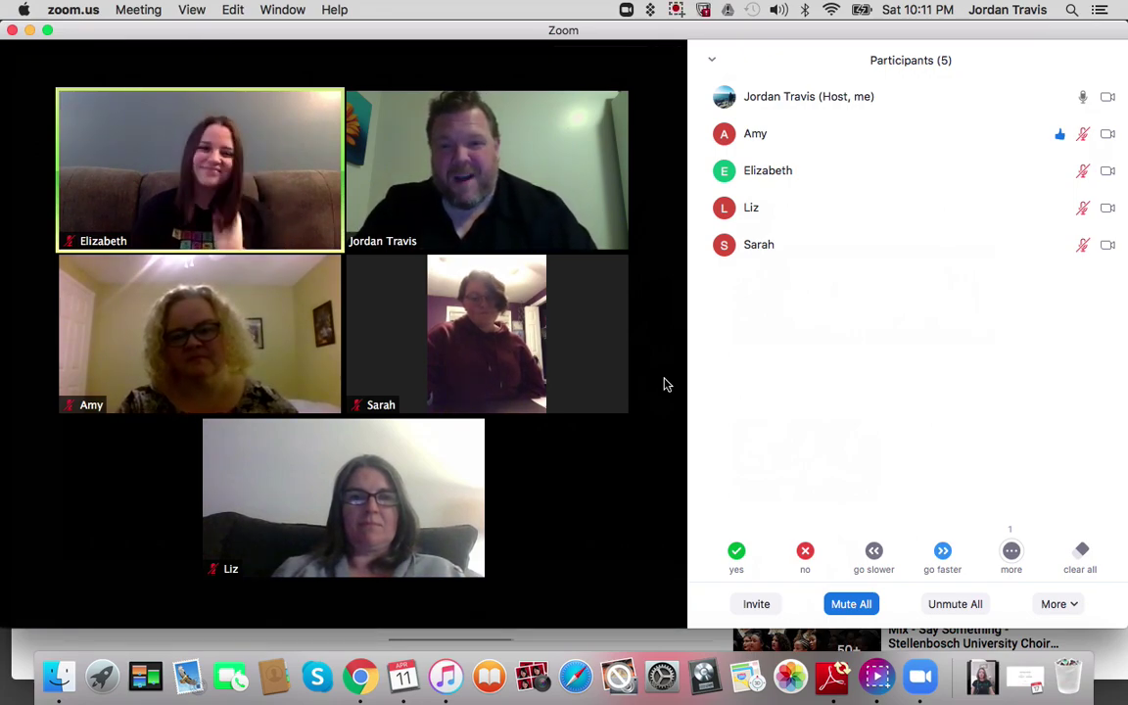
mouse_move(569, 481)
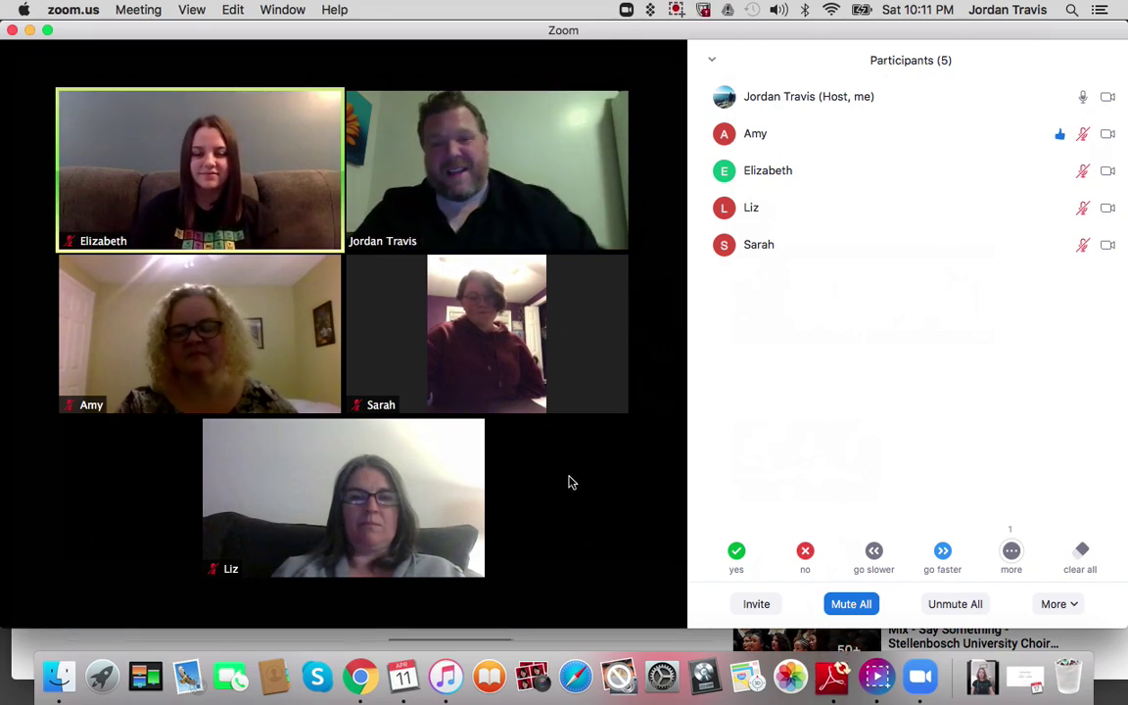
mouse_move(409, 526)
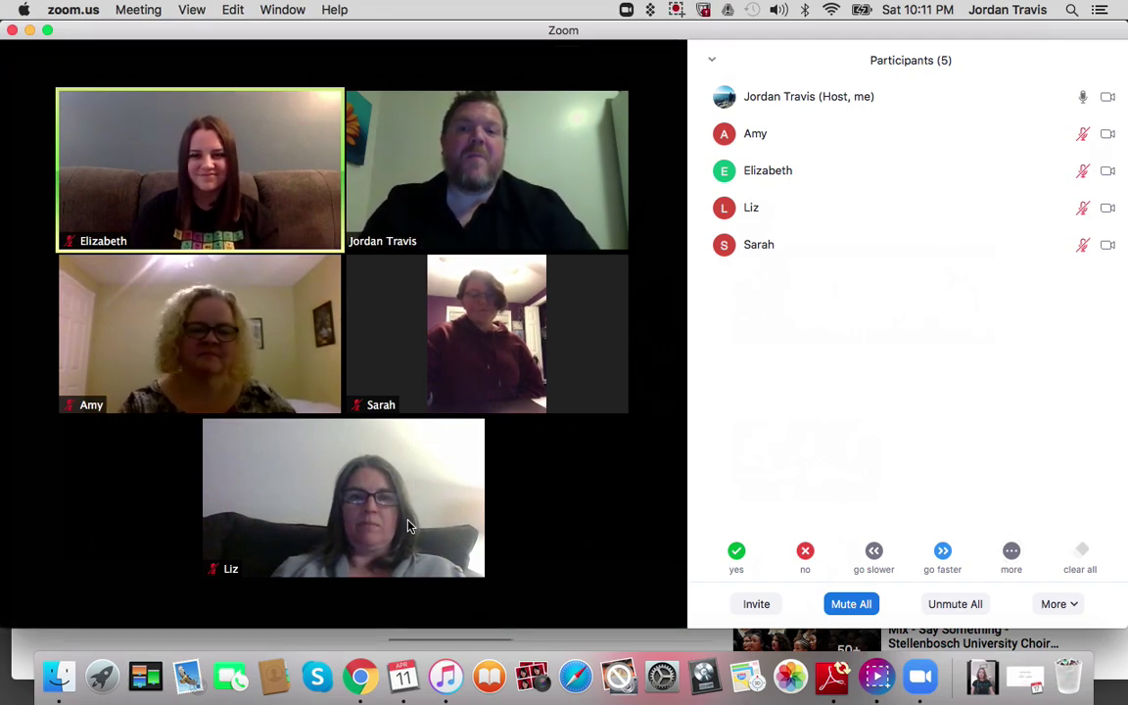
mouse_move(569, 538)
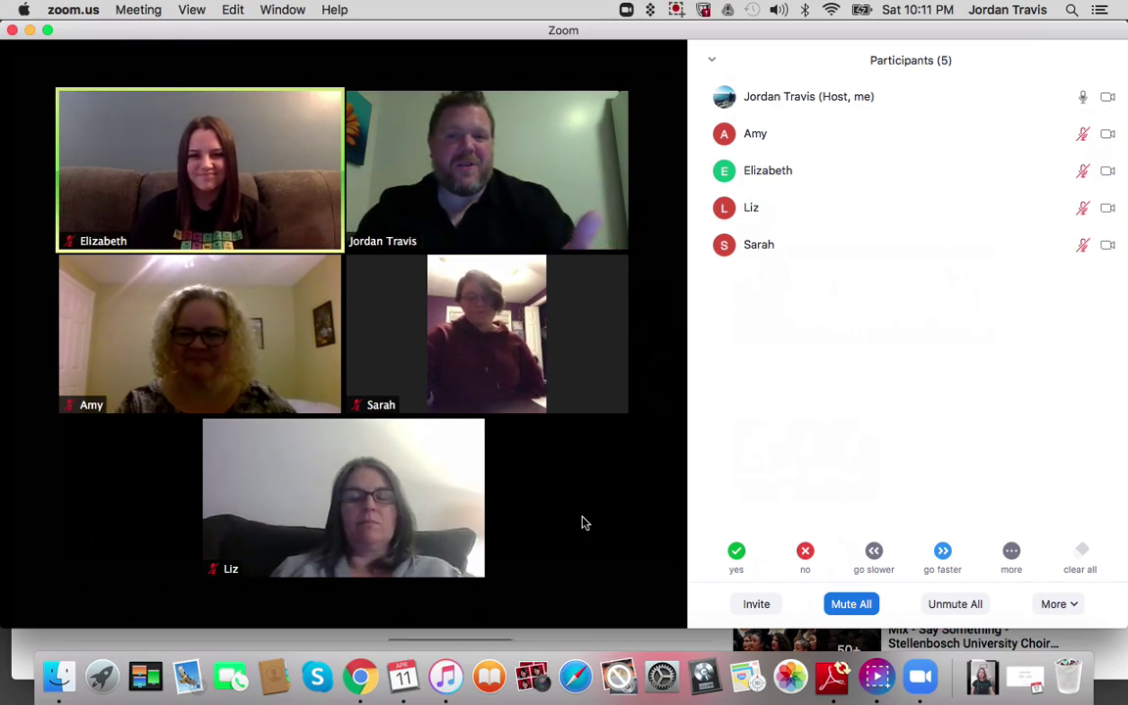
Step: Unmute all participants from the Participants panel, leaving one attendee muted
click(955, 604)
click(1044, 208)
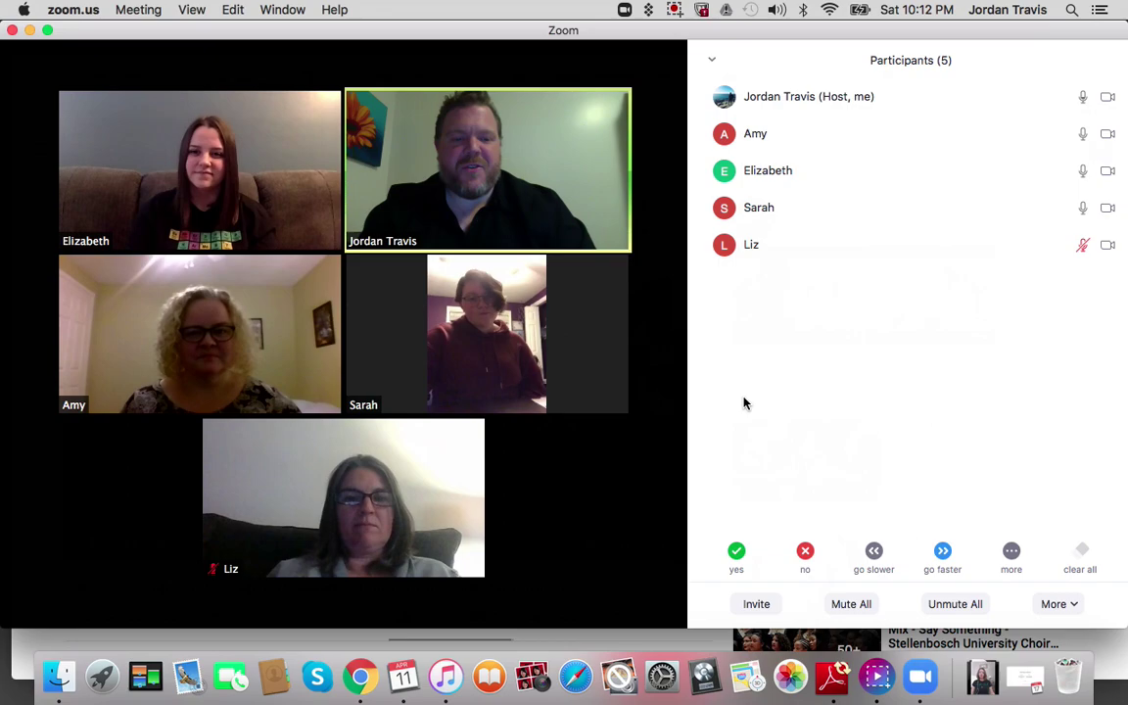
Step: Mute all four attendees, confirming that current and new participants are muted
click(850, 604)
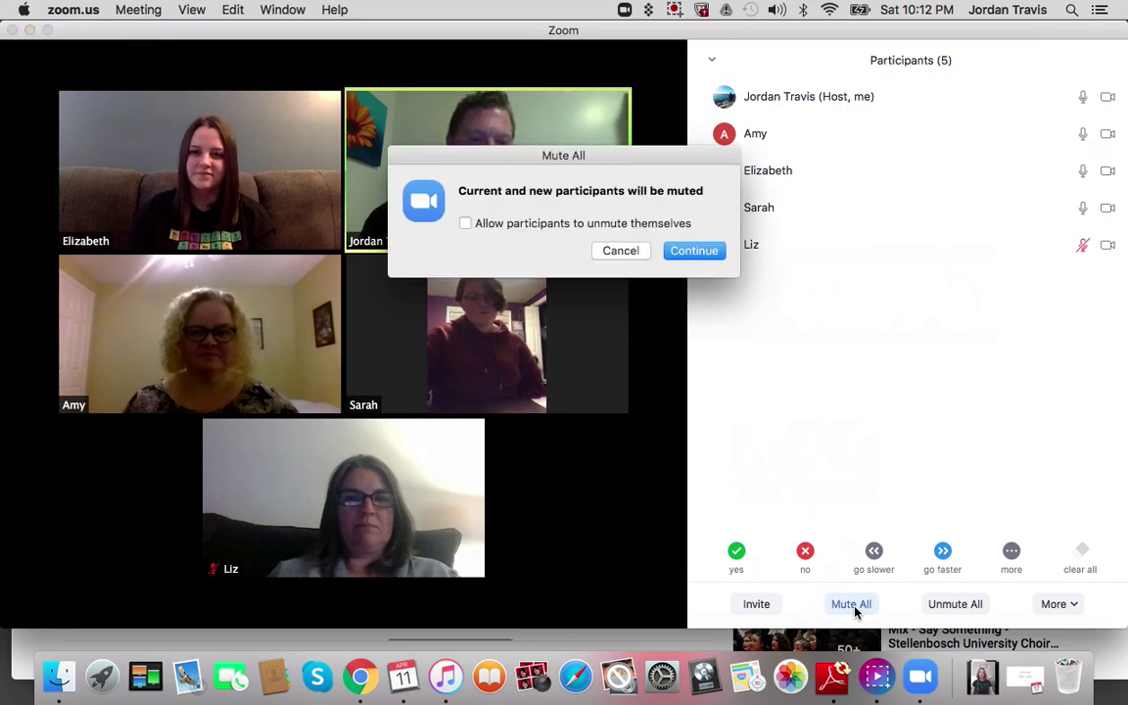
click(685, 251)
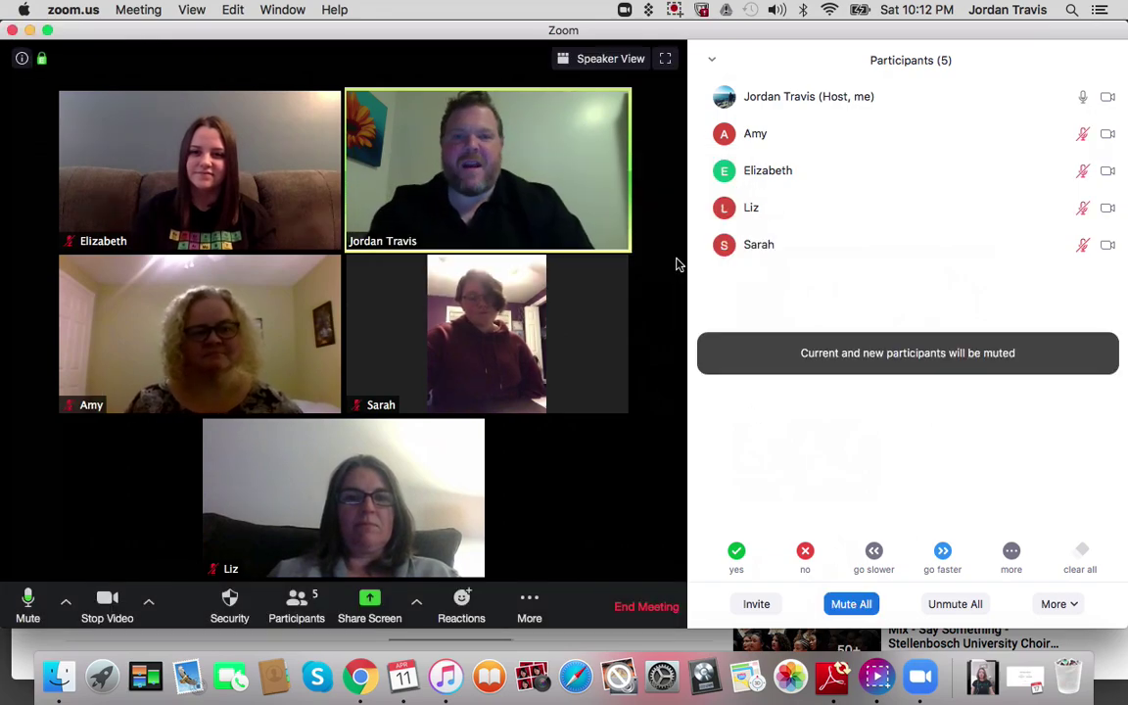